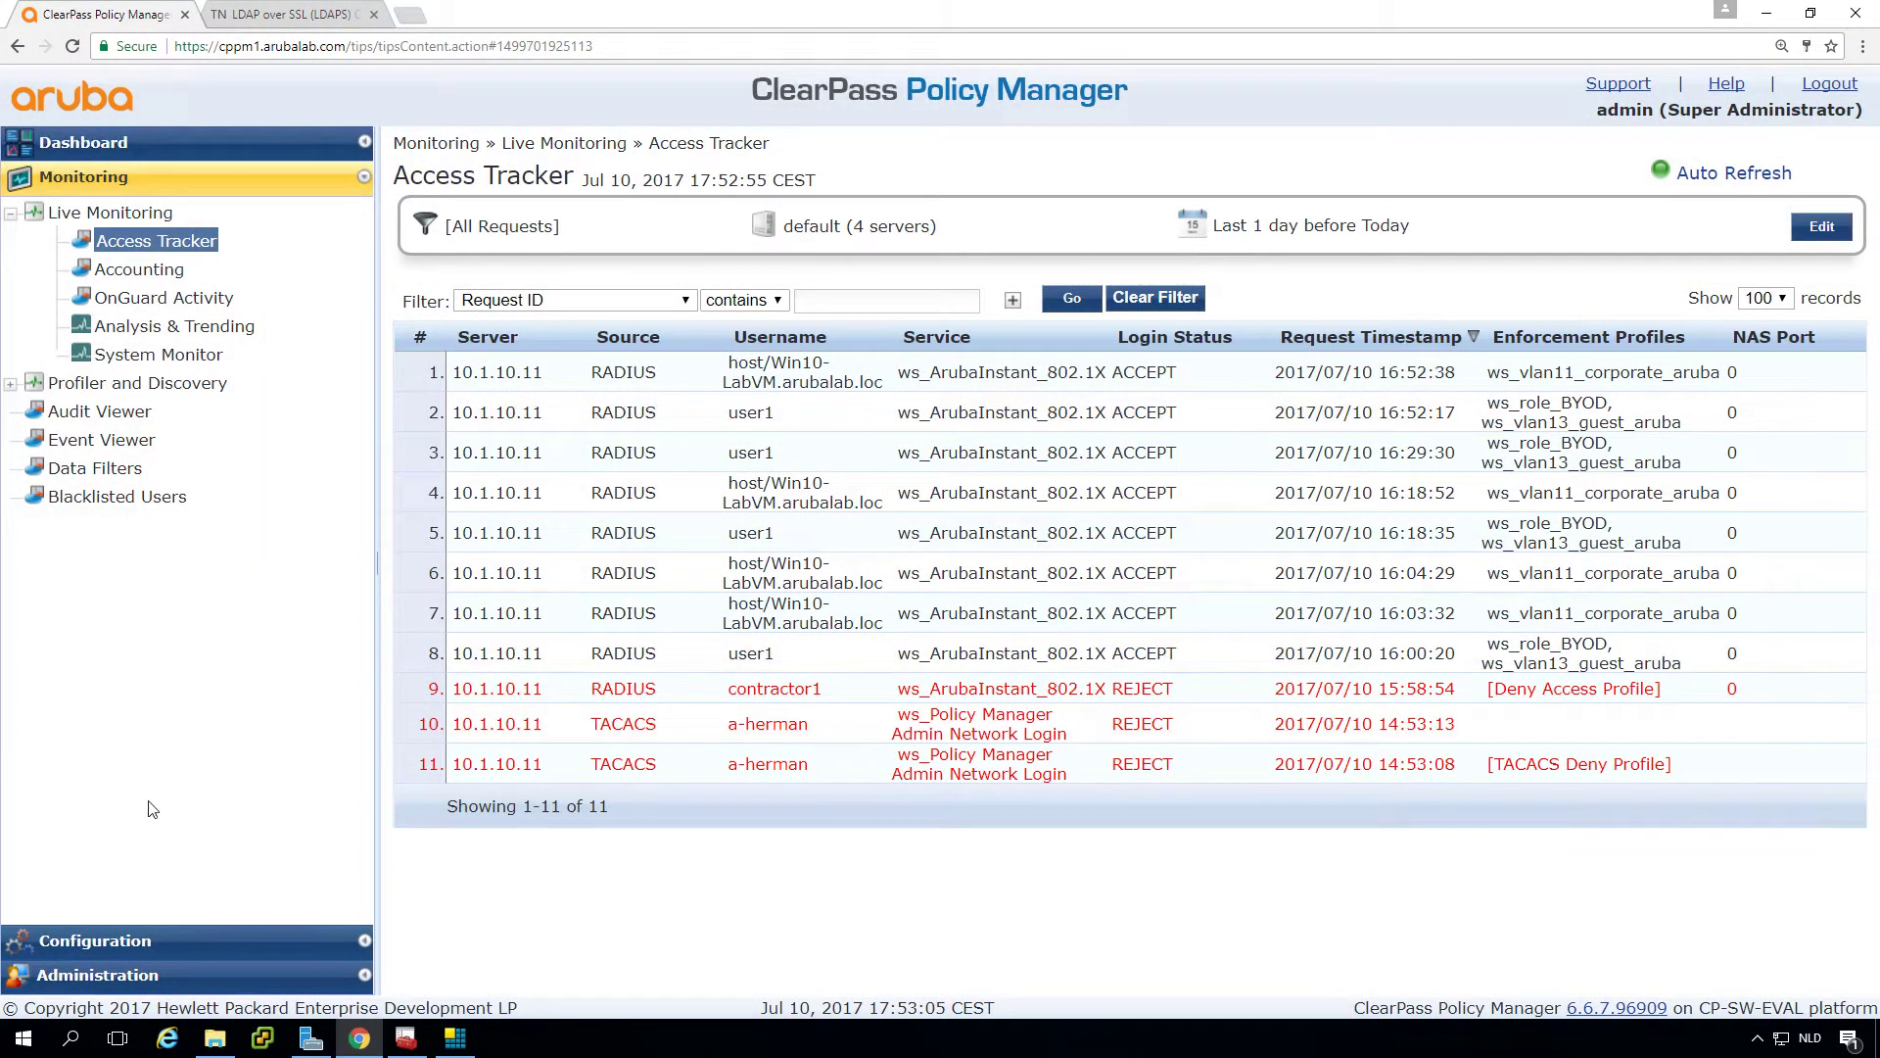
# Step: Open the AD-arubalab.loc authentication source to review dc01.arubalab.loc on port 389 with no connection security
pyautogui.click(109, 942)
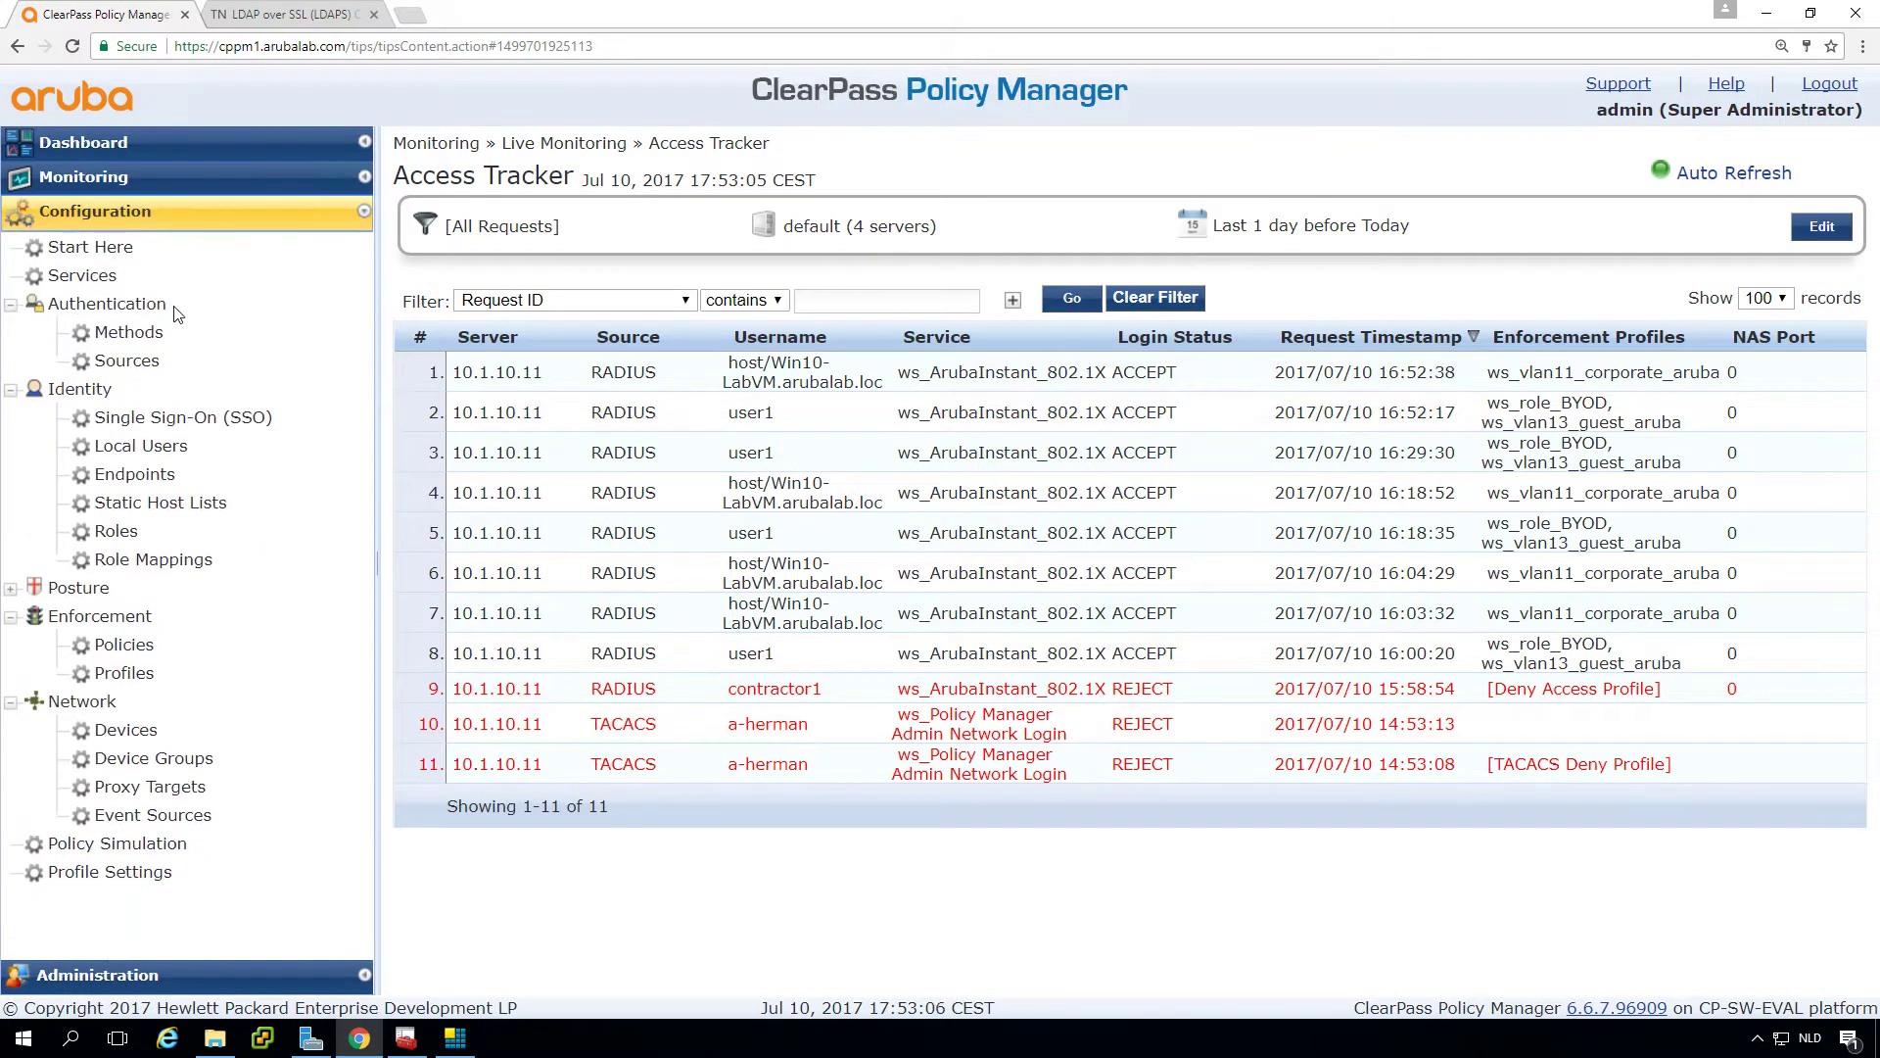
pyautogui.click(127, 363)
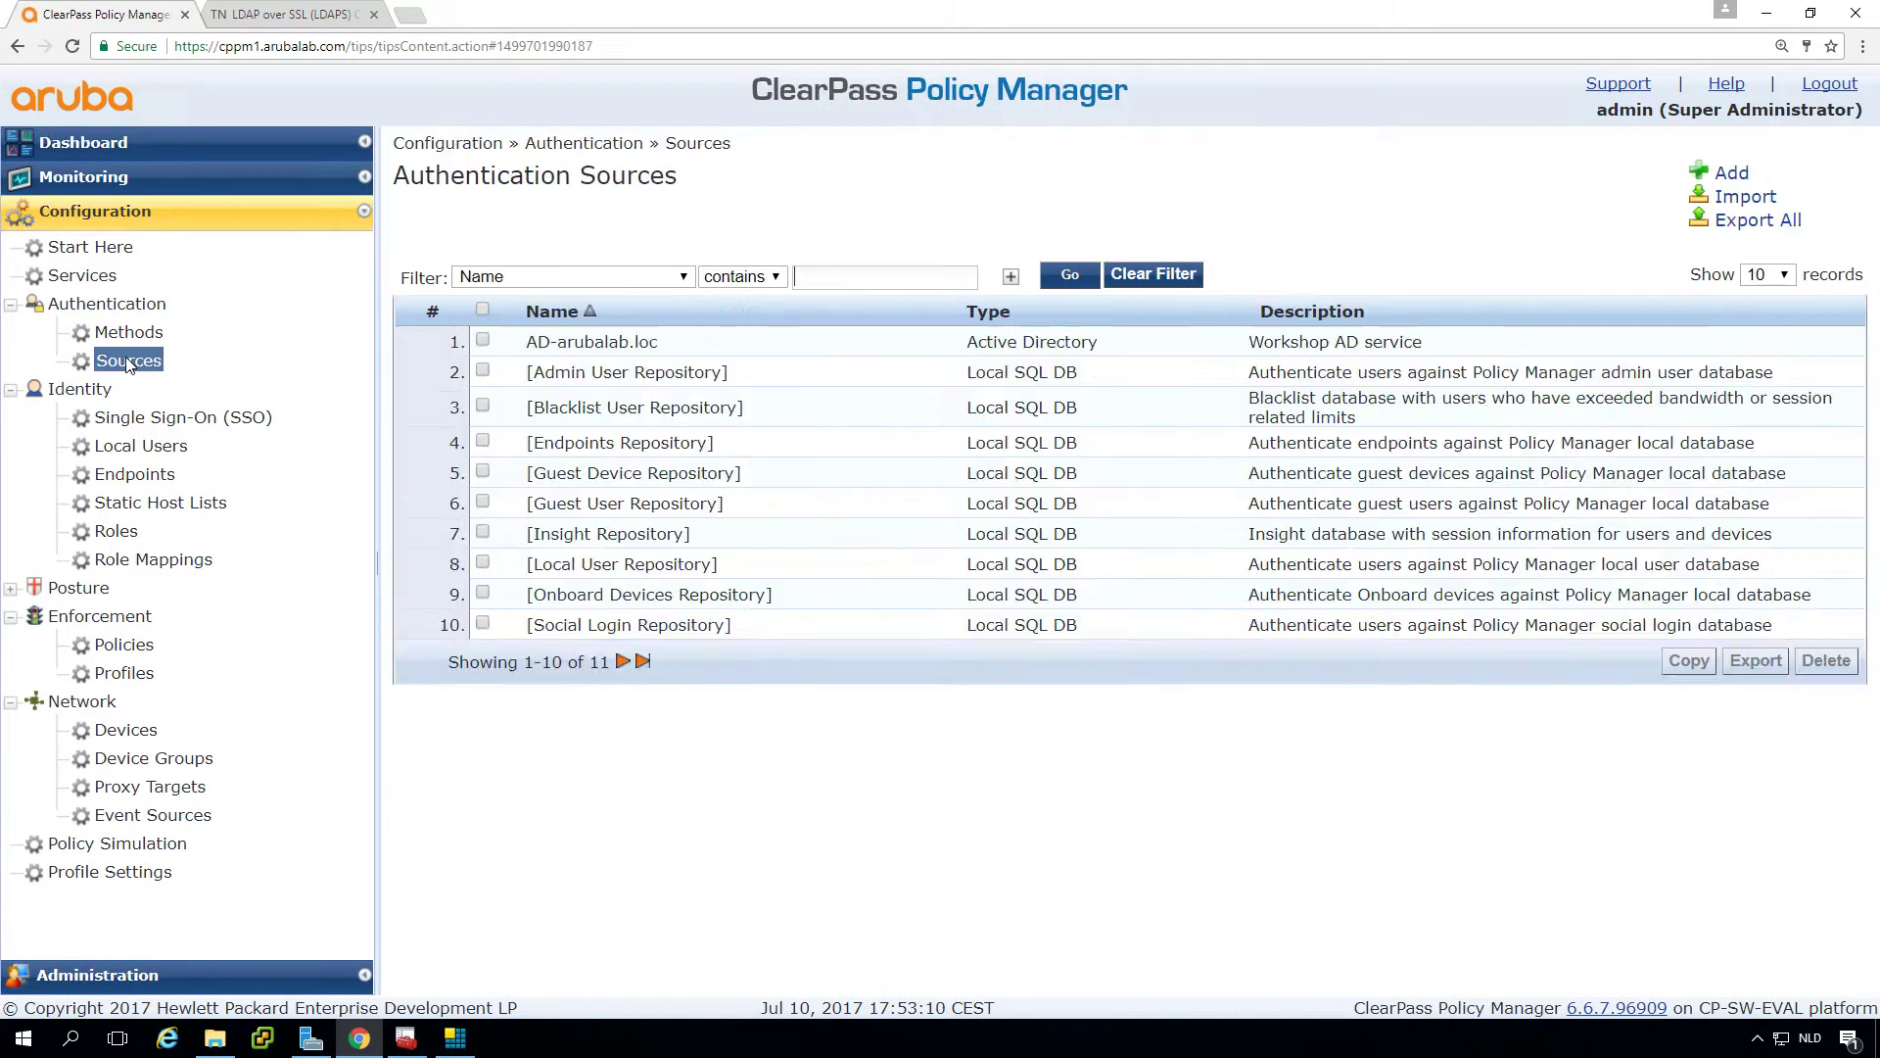
pyautogui.click(613, 345)
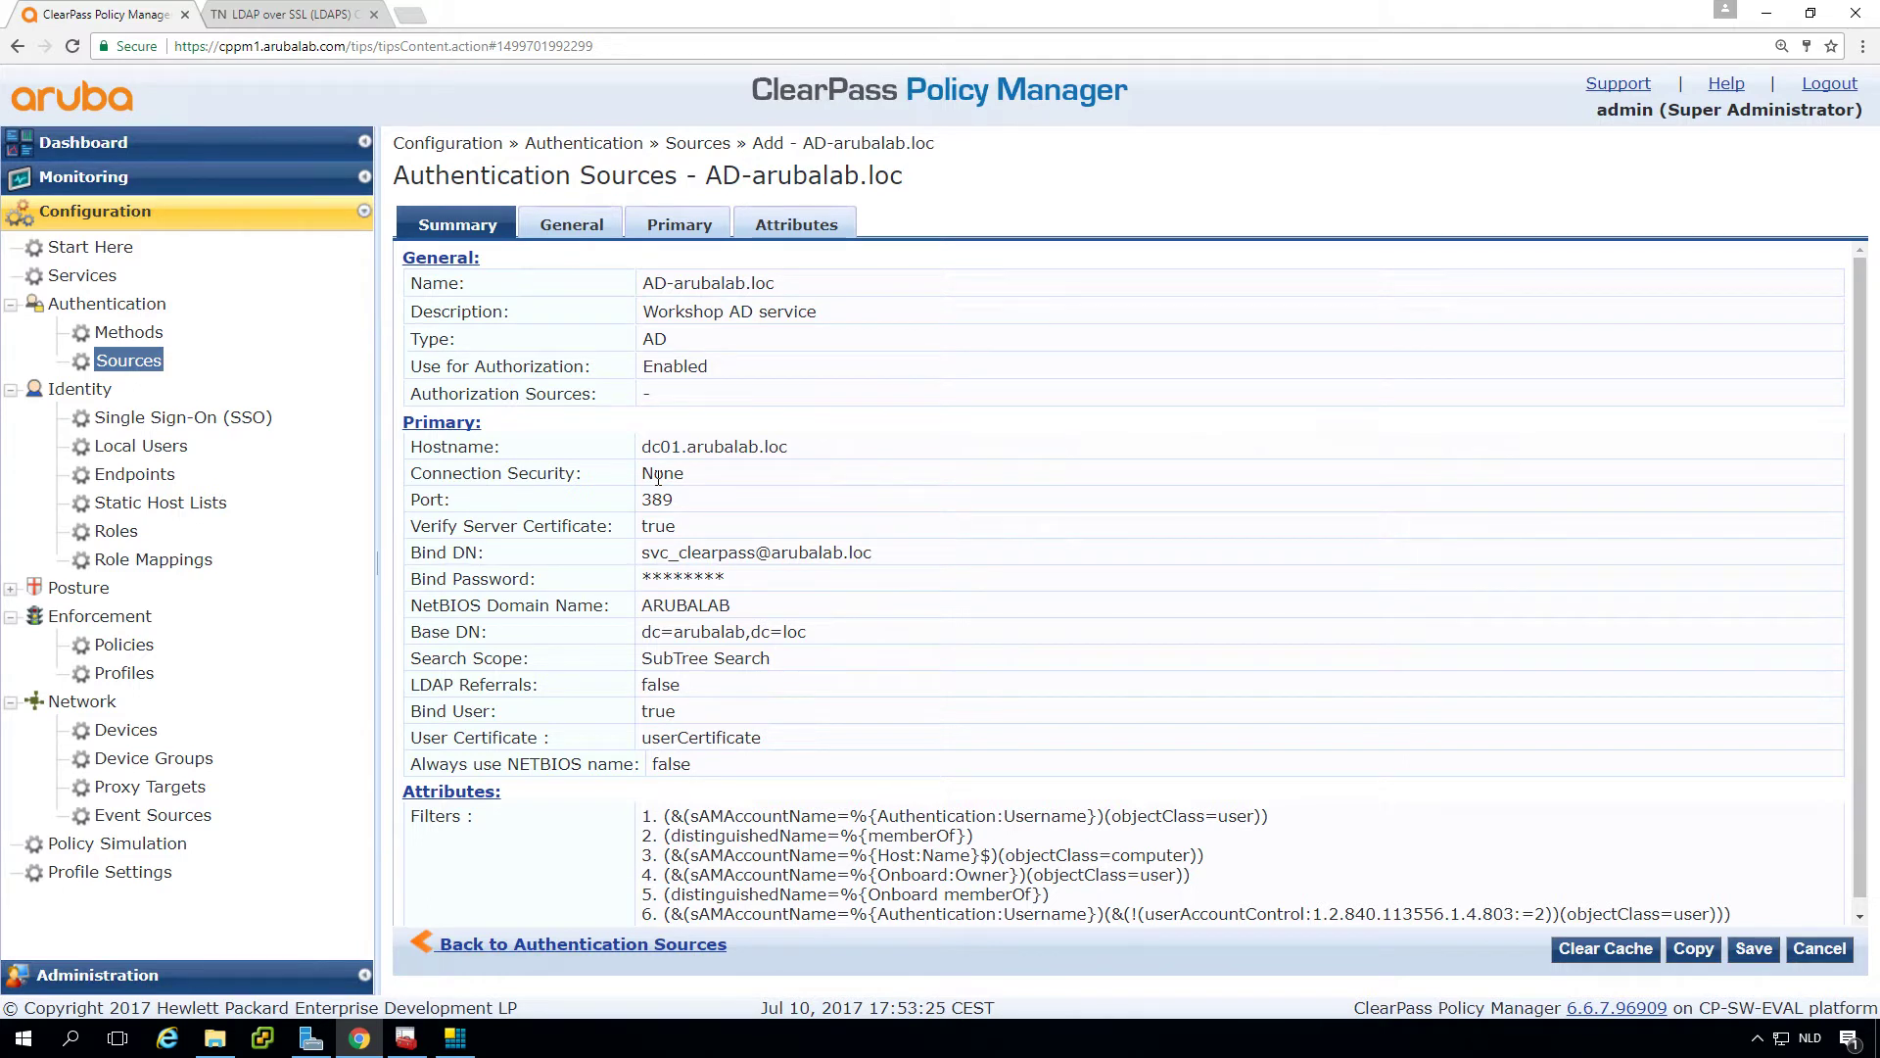
# Step: Set the source's primary Connection Security to AD over SSL
pyautogui.click(669, 224)
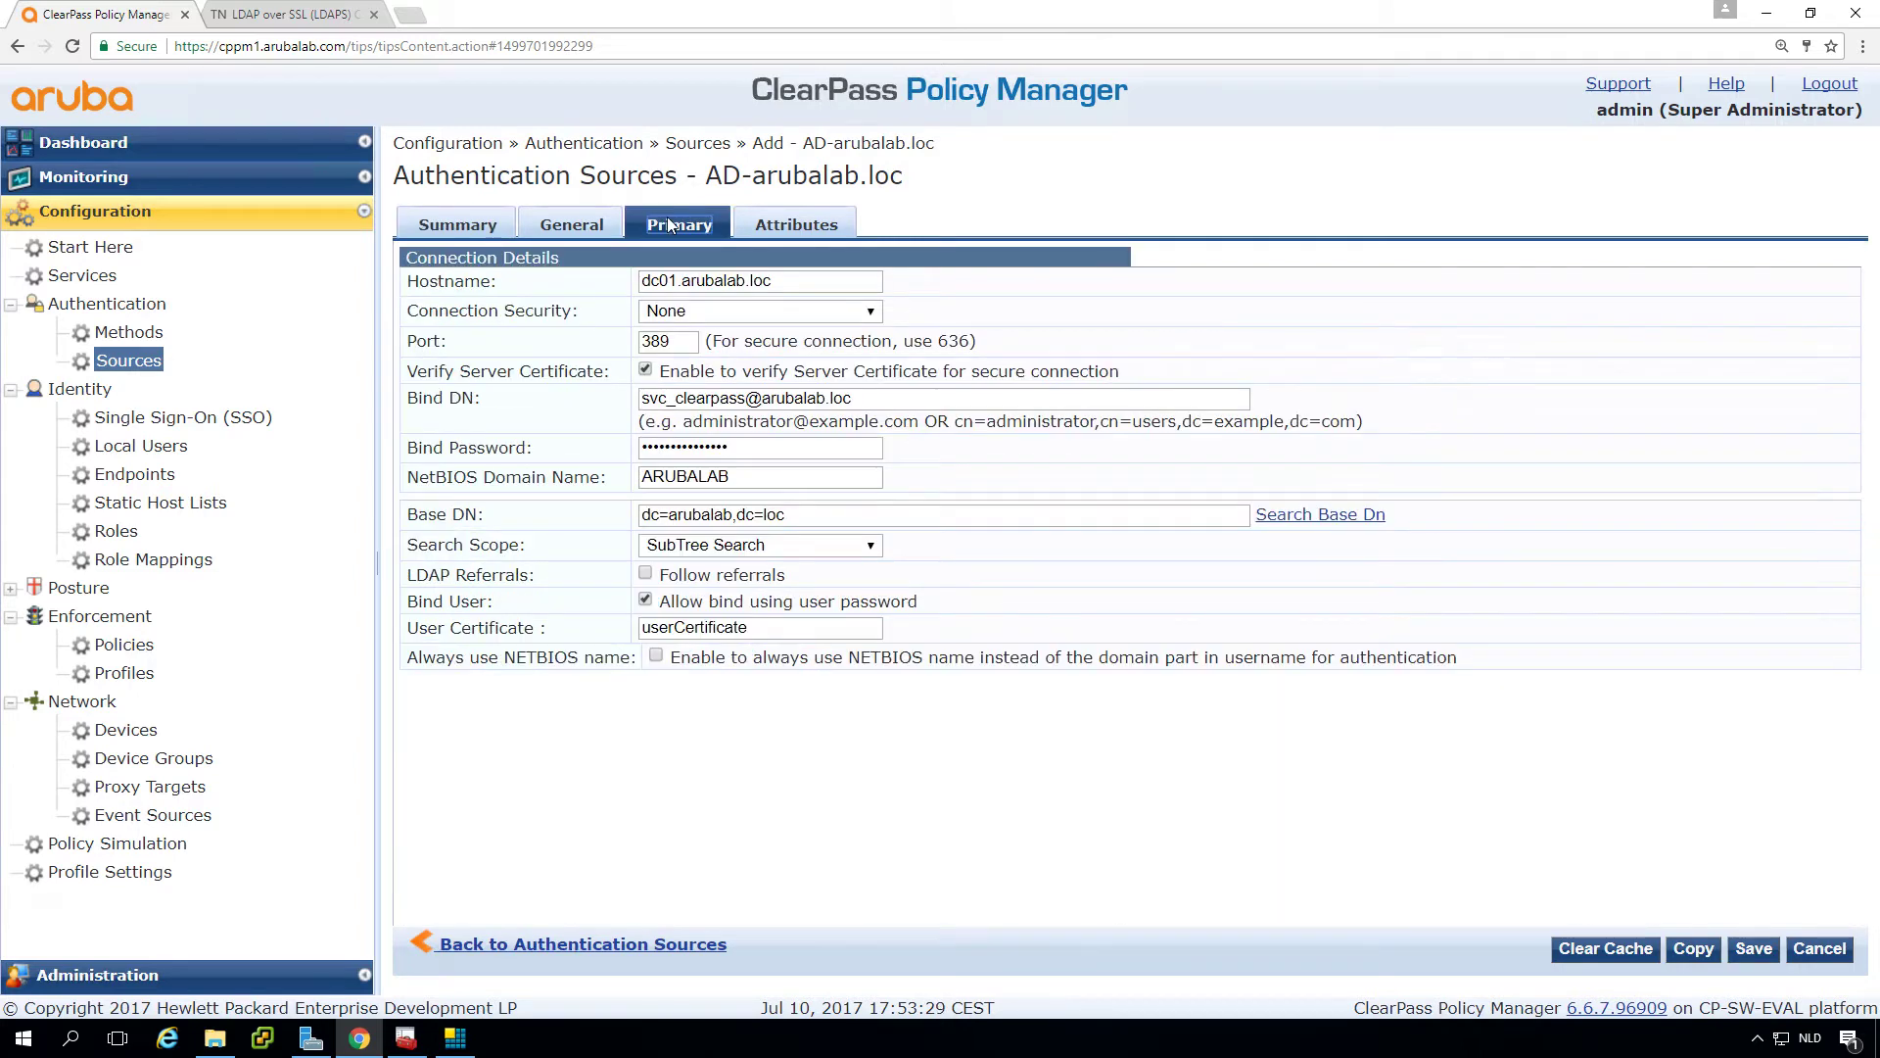
pyautogui.click(722, 310)
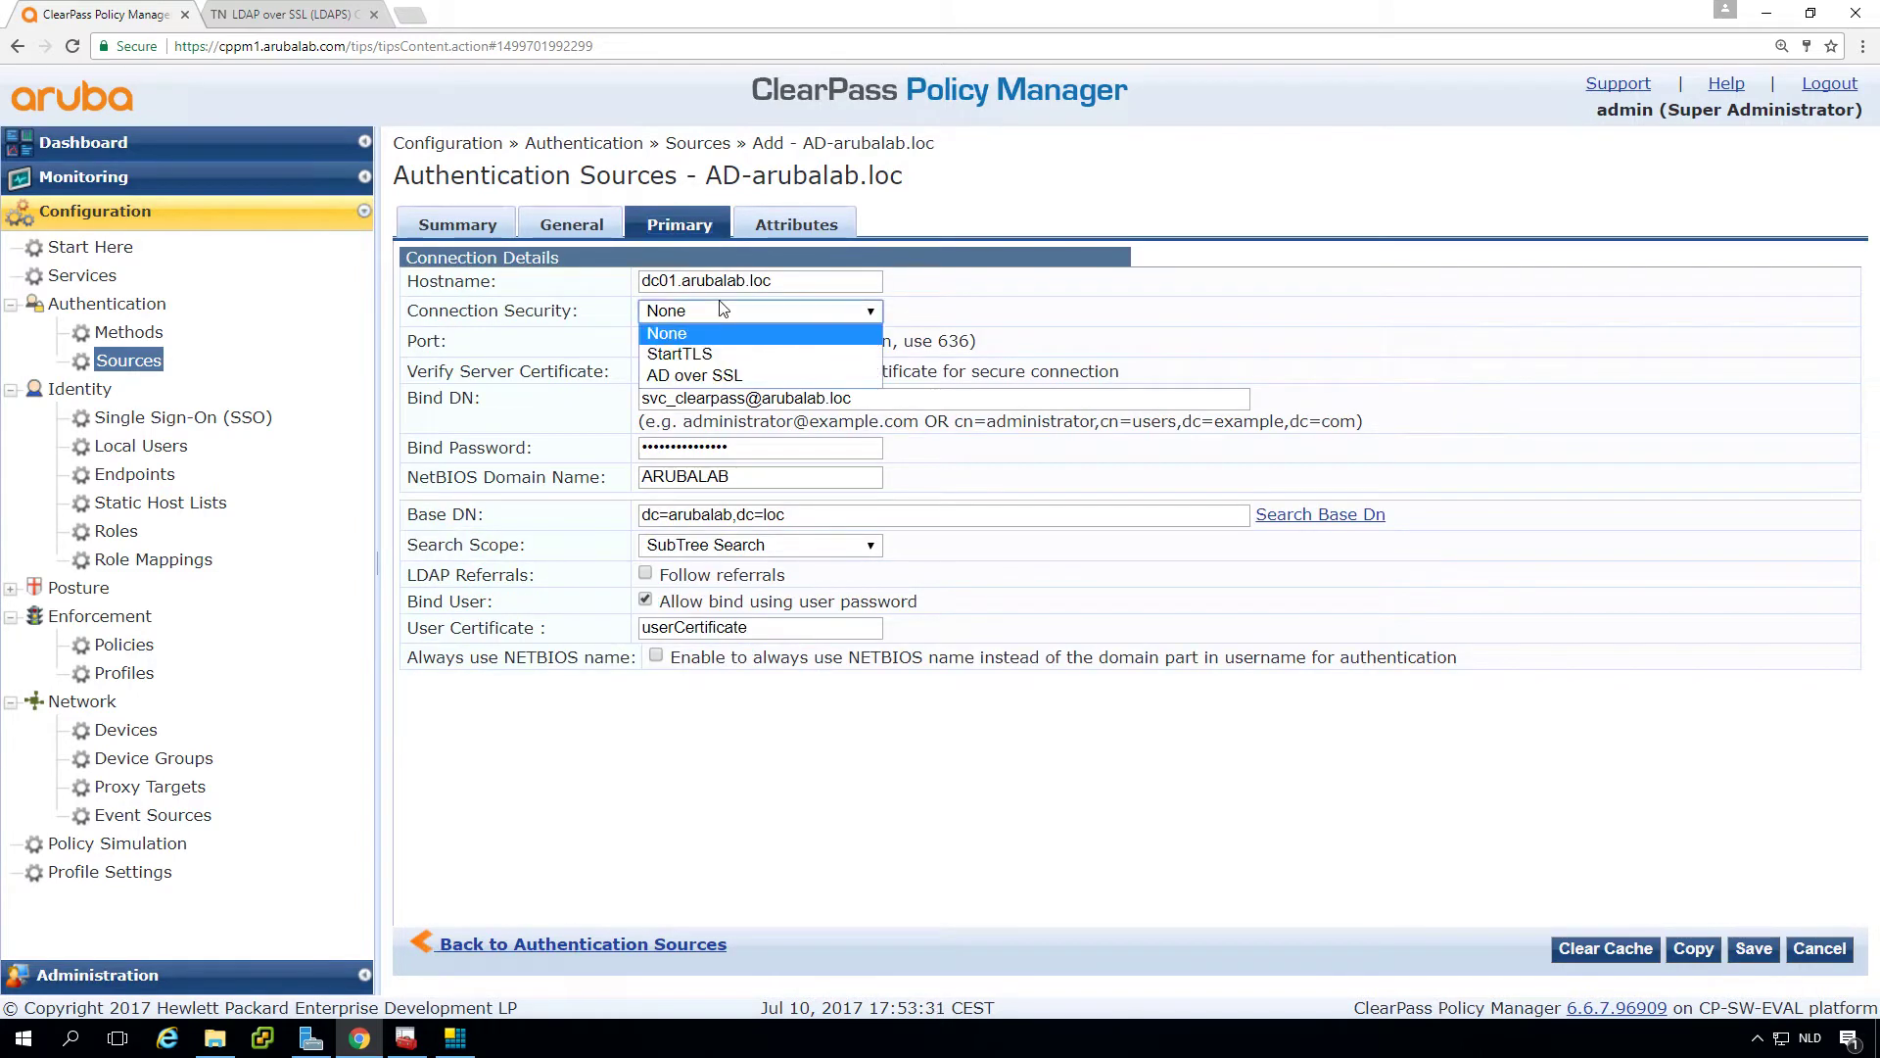
pyautogui.click(696, 375)
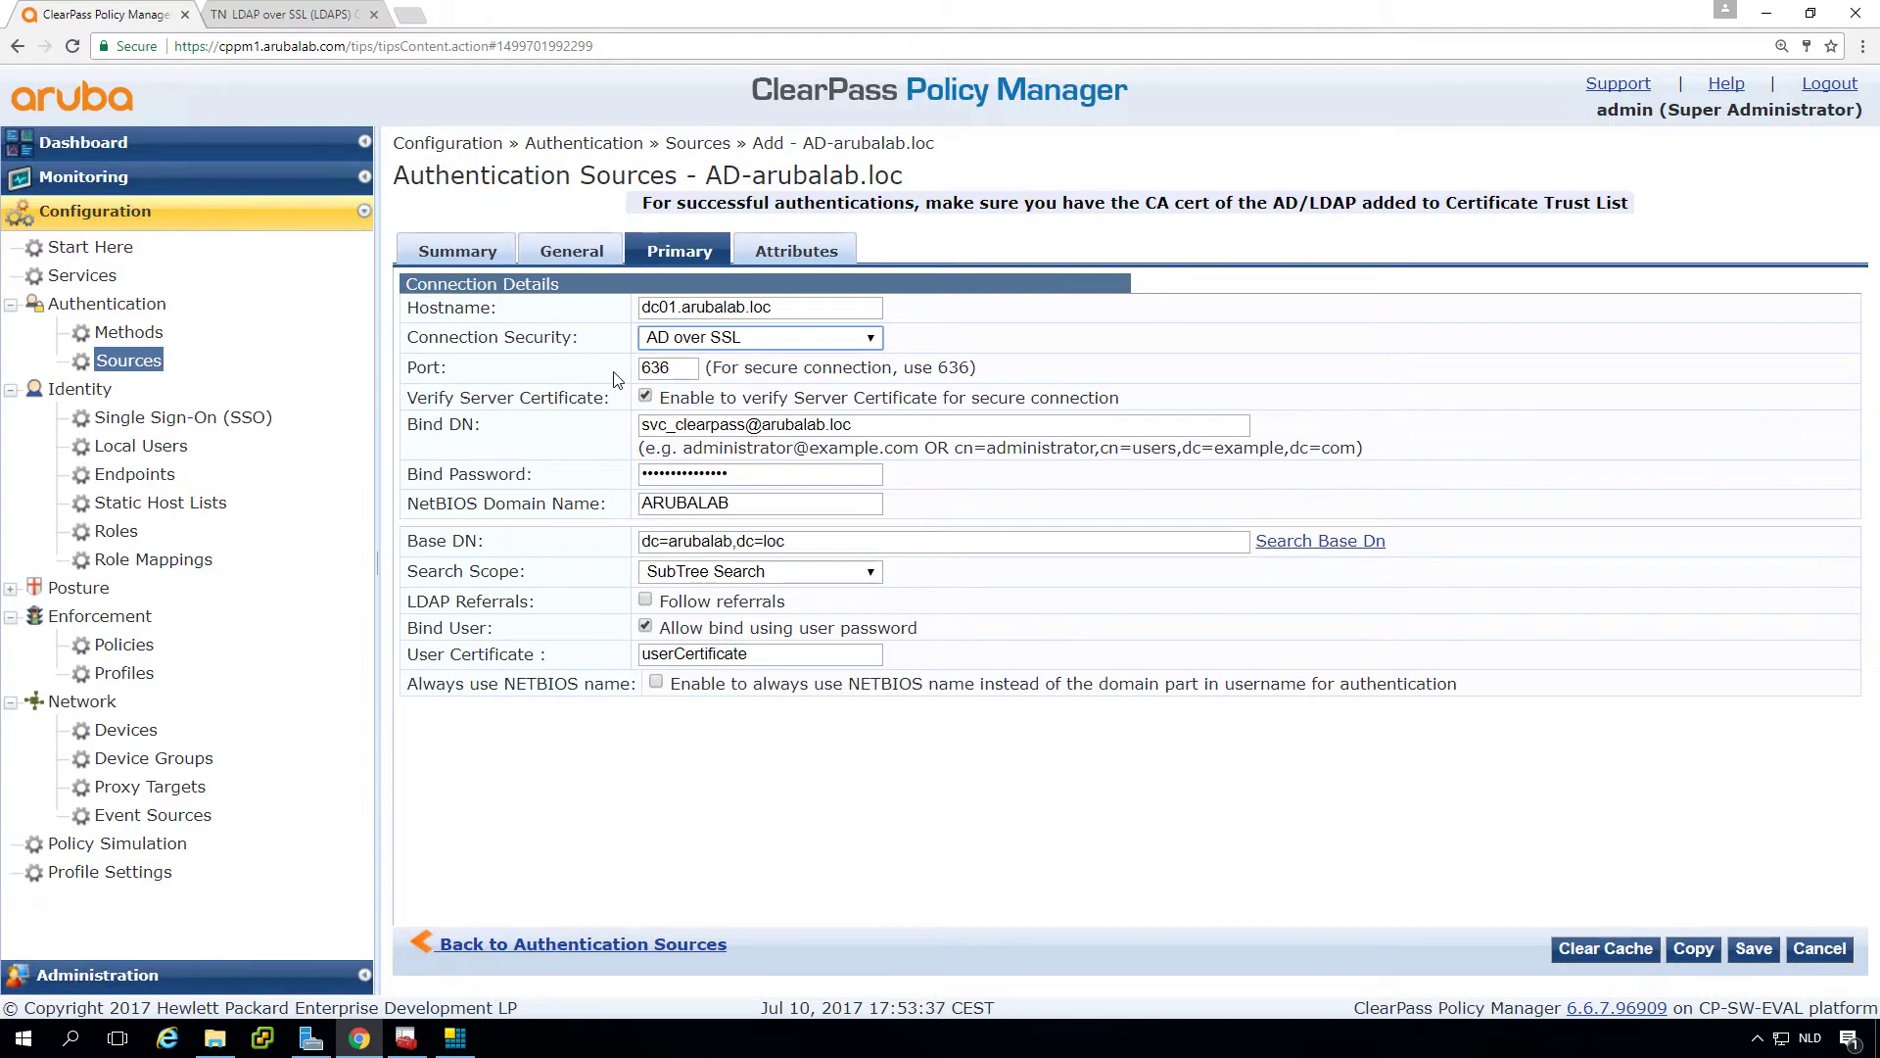
# Step: Confirm dc=arubalab,dc=loc as the base DN via Search Base Dn and save the source
pyautogui.click(1353, 544)
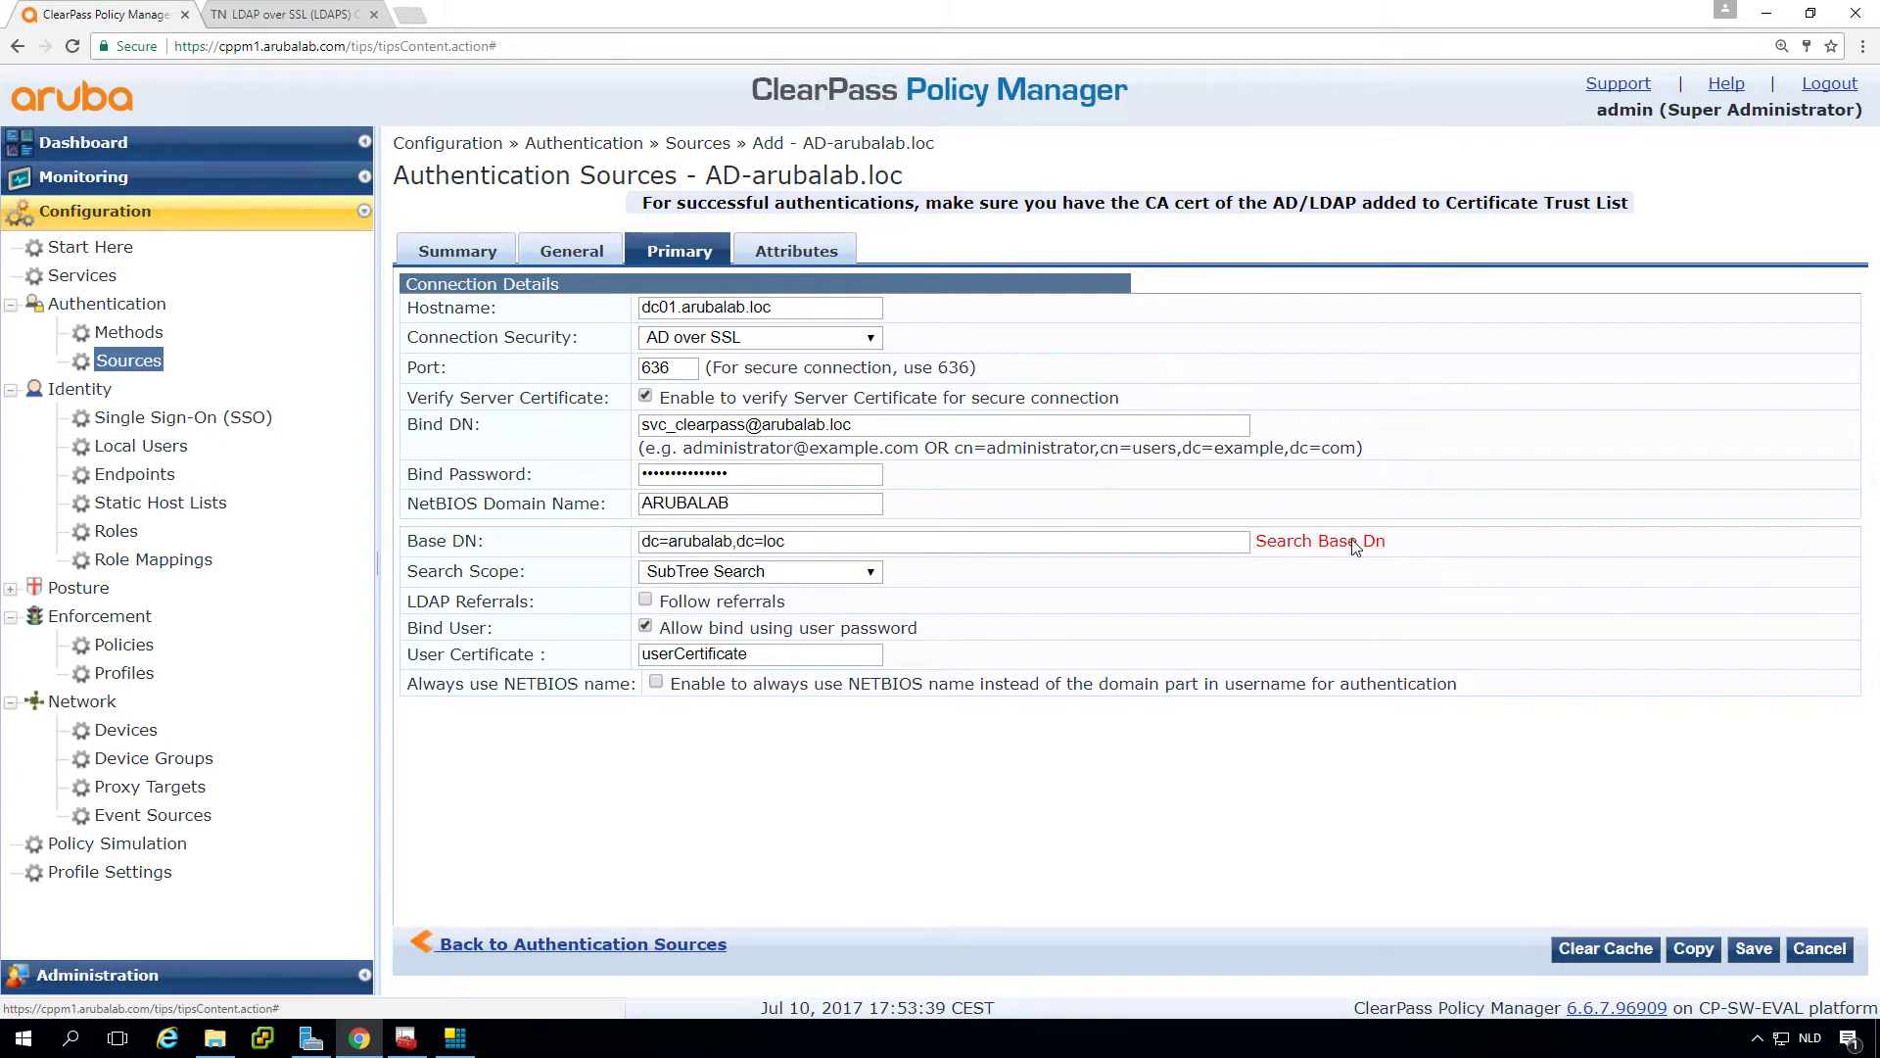
pyautogui.click(611, 401)
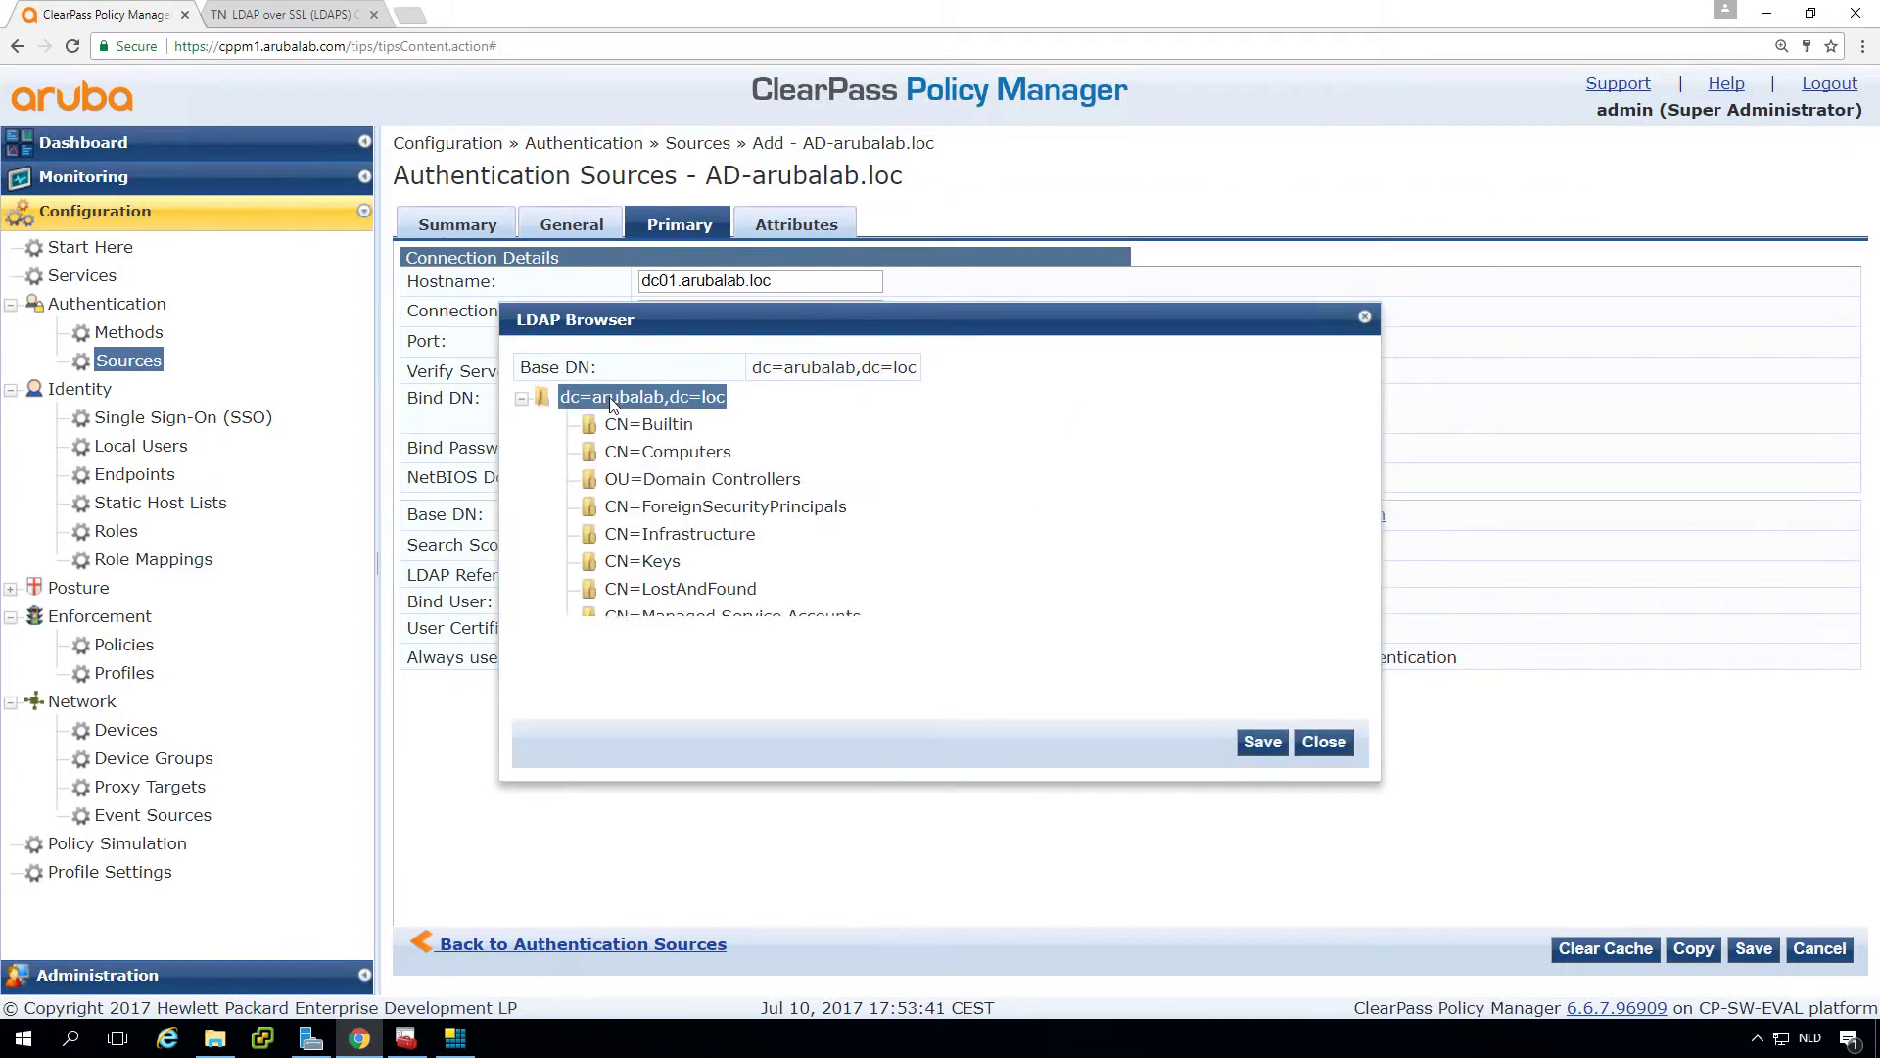
pyautogui.click(1263, 743)
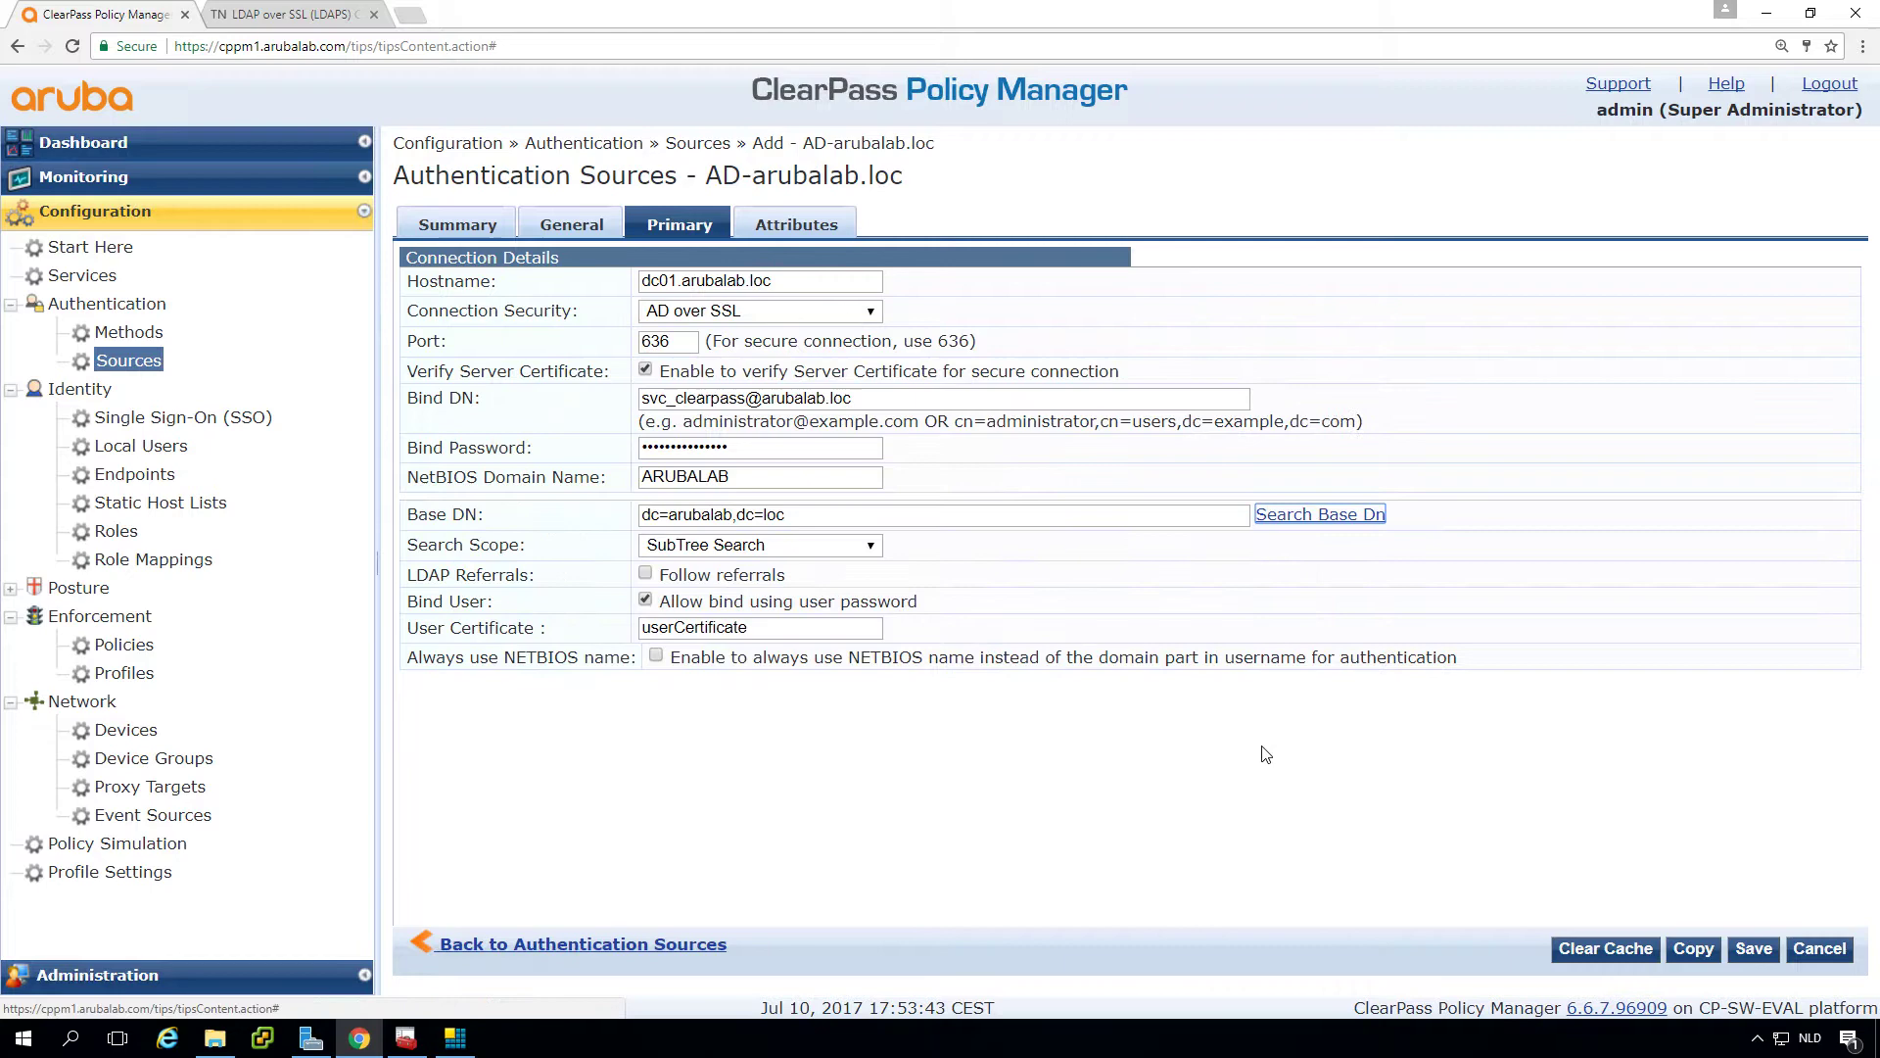
pyautogui.click(1750, 948)
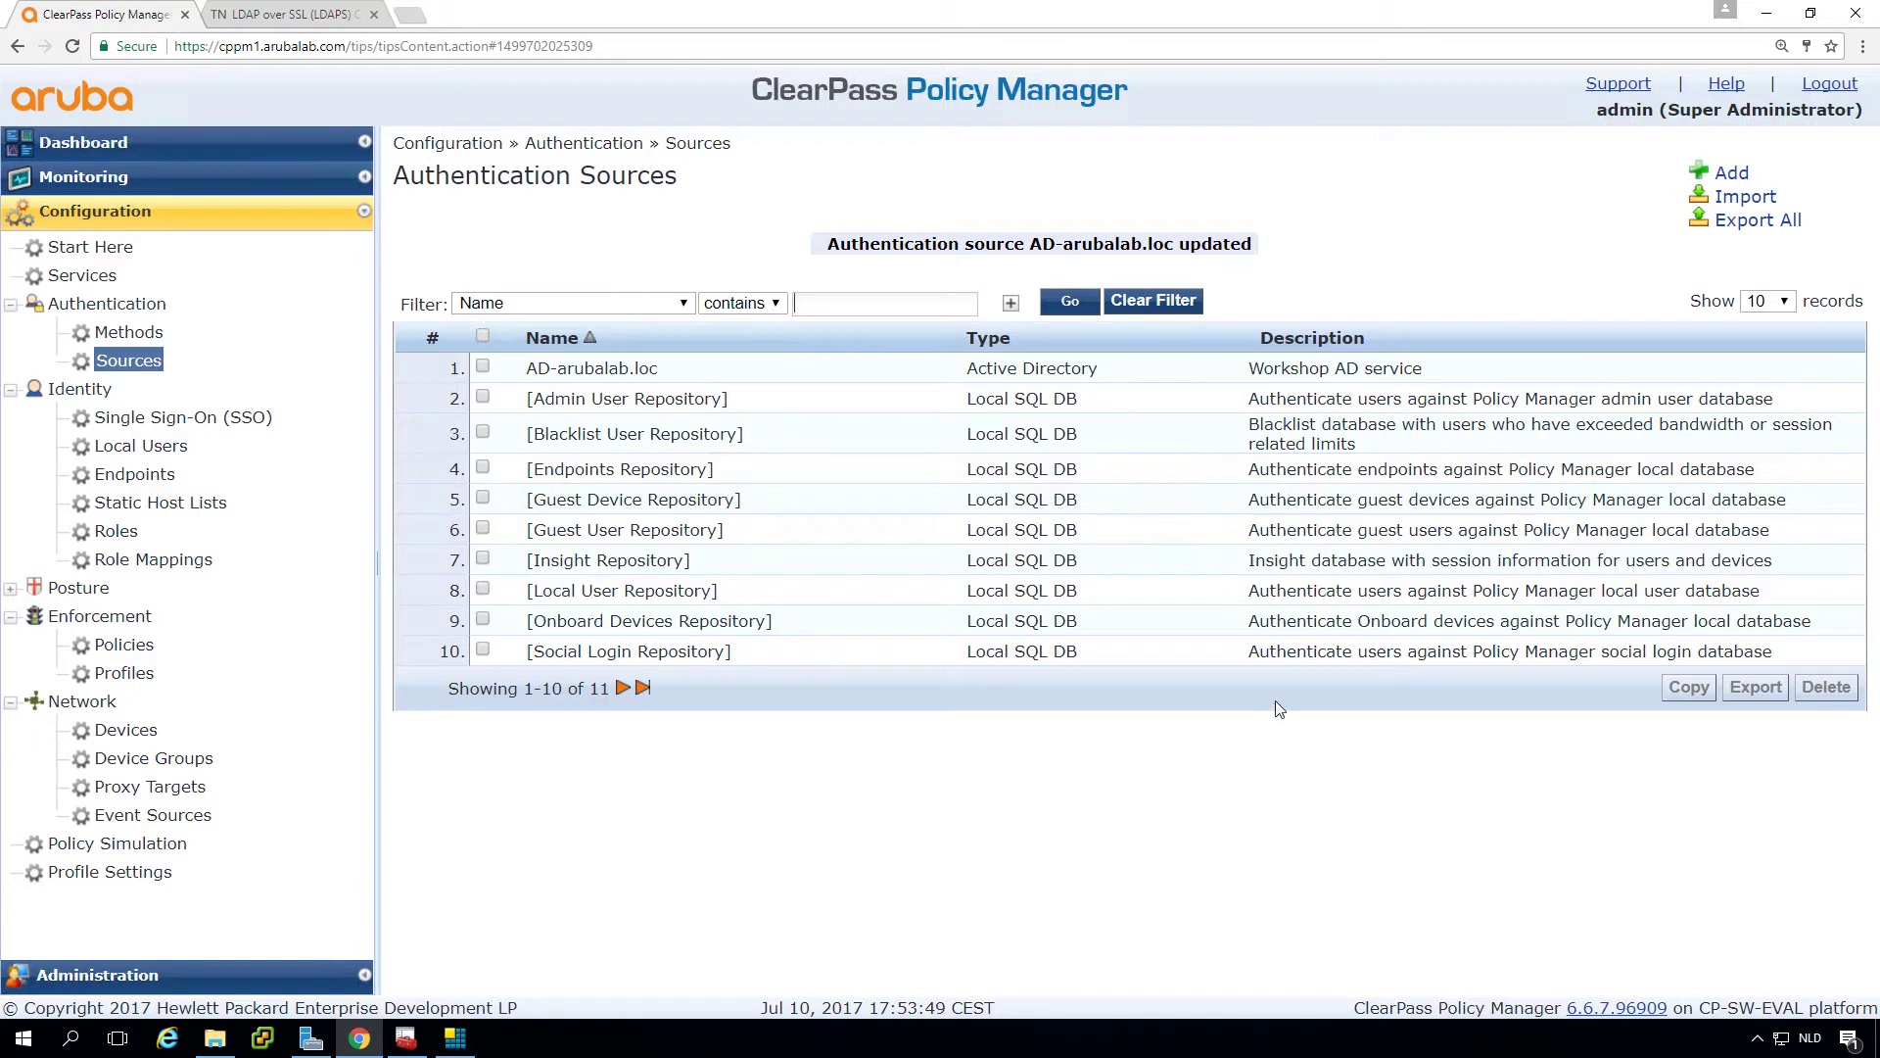
pyautogui.click(83, 276)
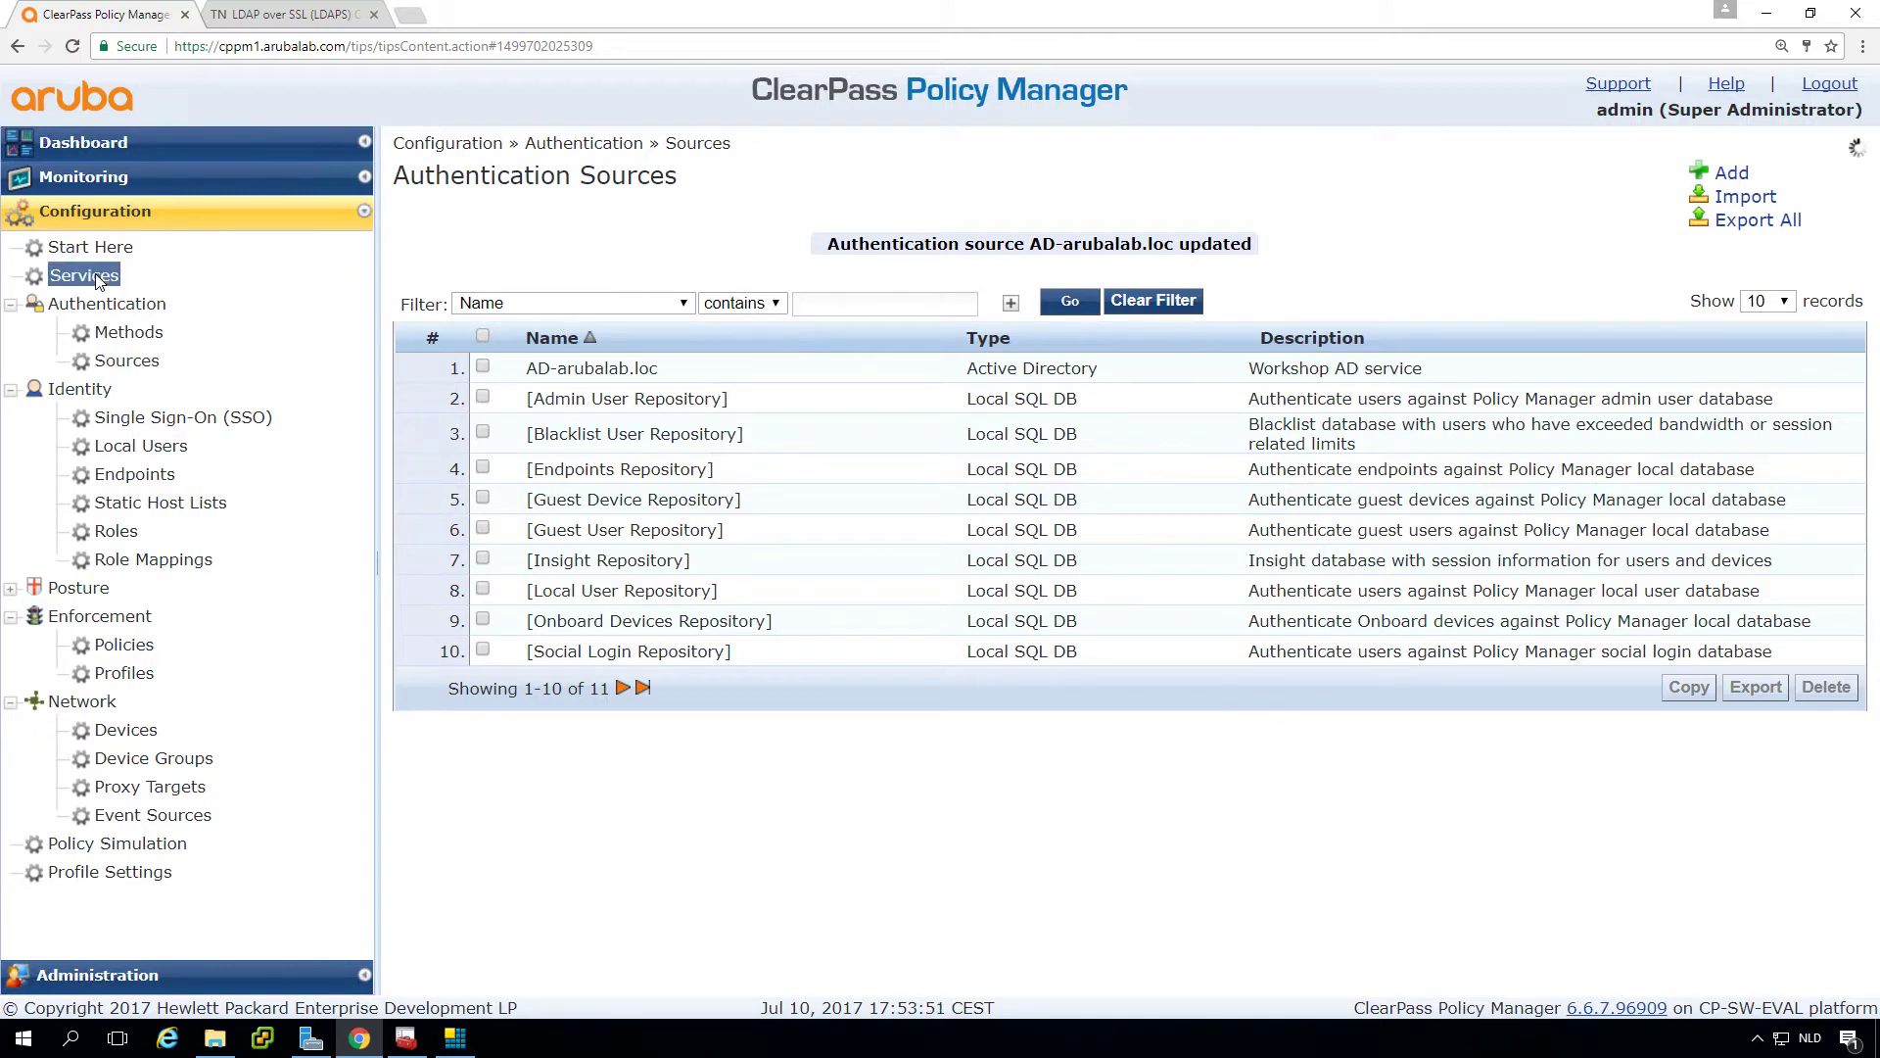
# Step: Send a RADIUS CoA Aruba Terminate Session to user1's session from Access Tracker
pyautogui.click(85, 176)
pyautogui.click(154, 241)
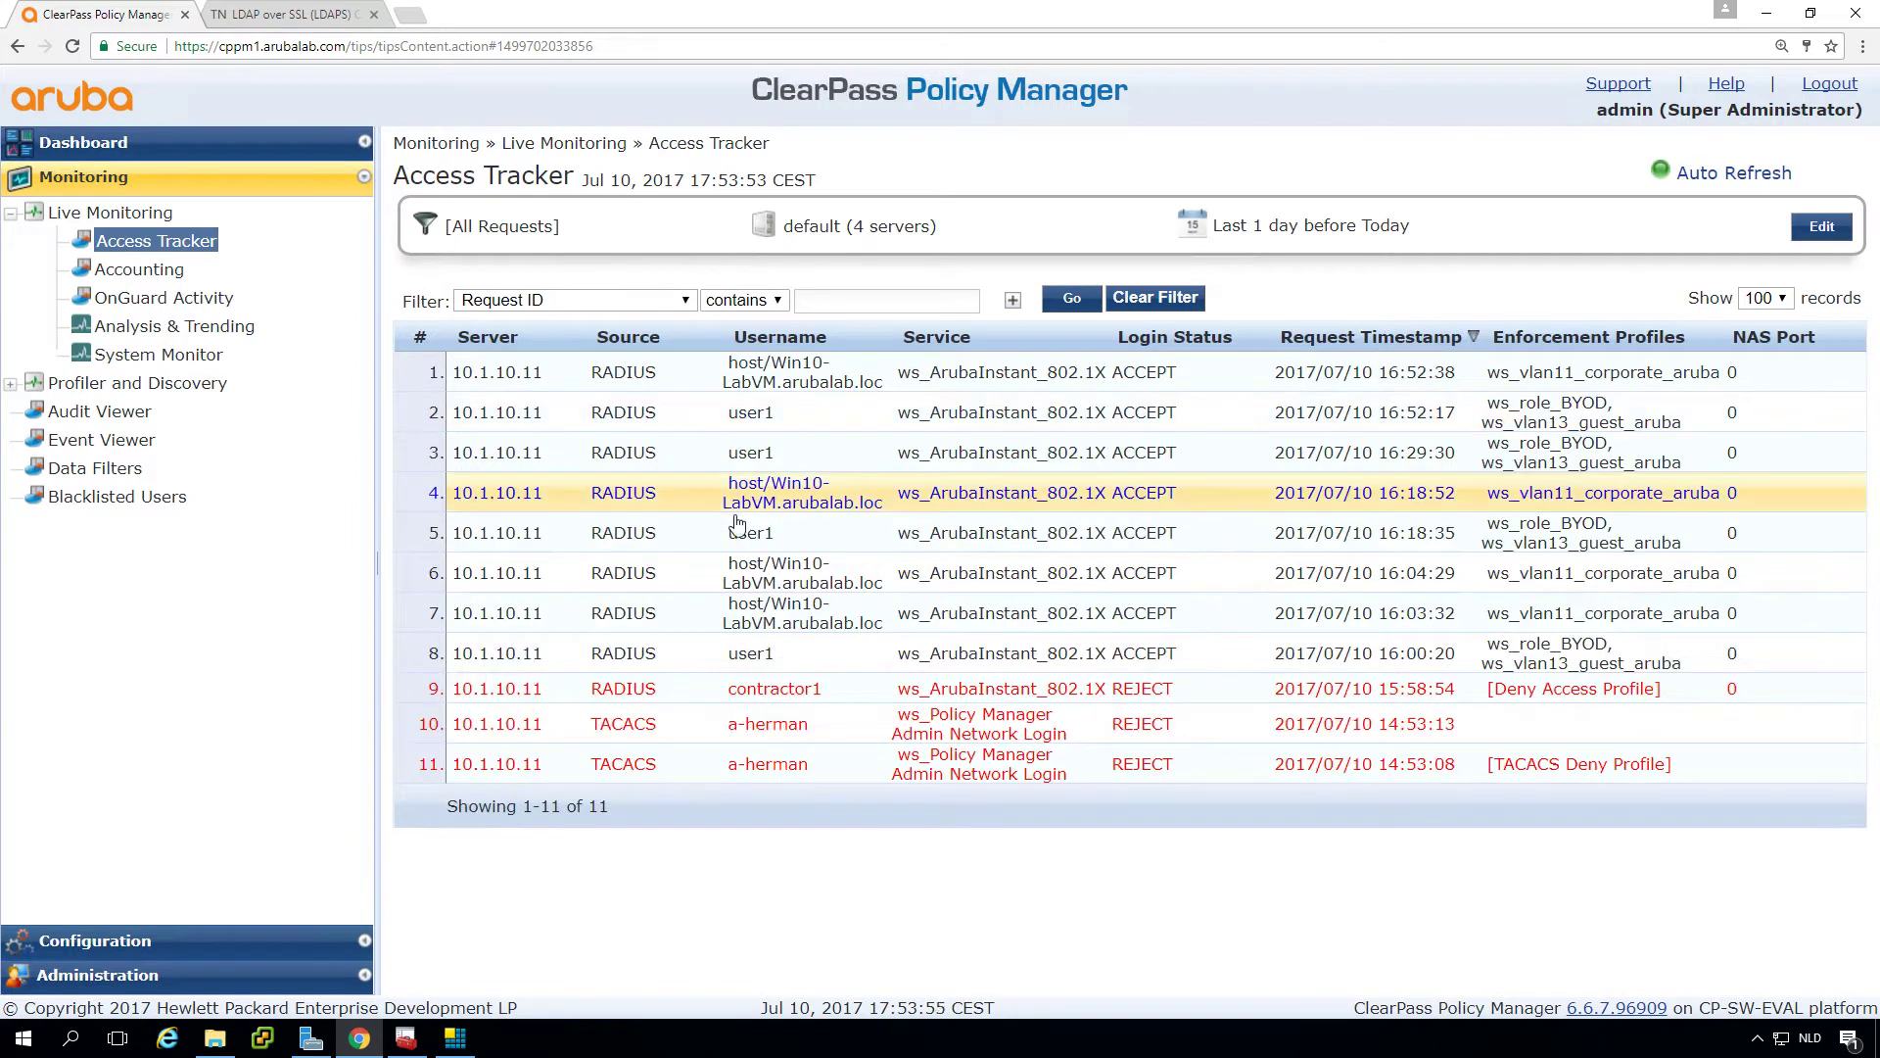
pyautogui.click(779, 421)
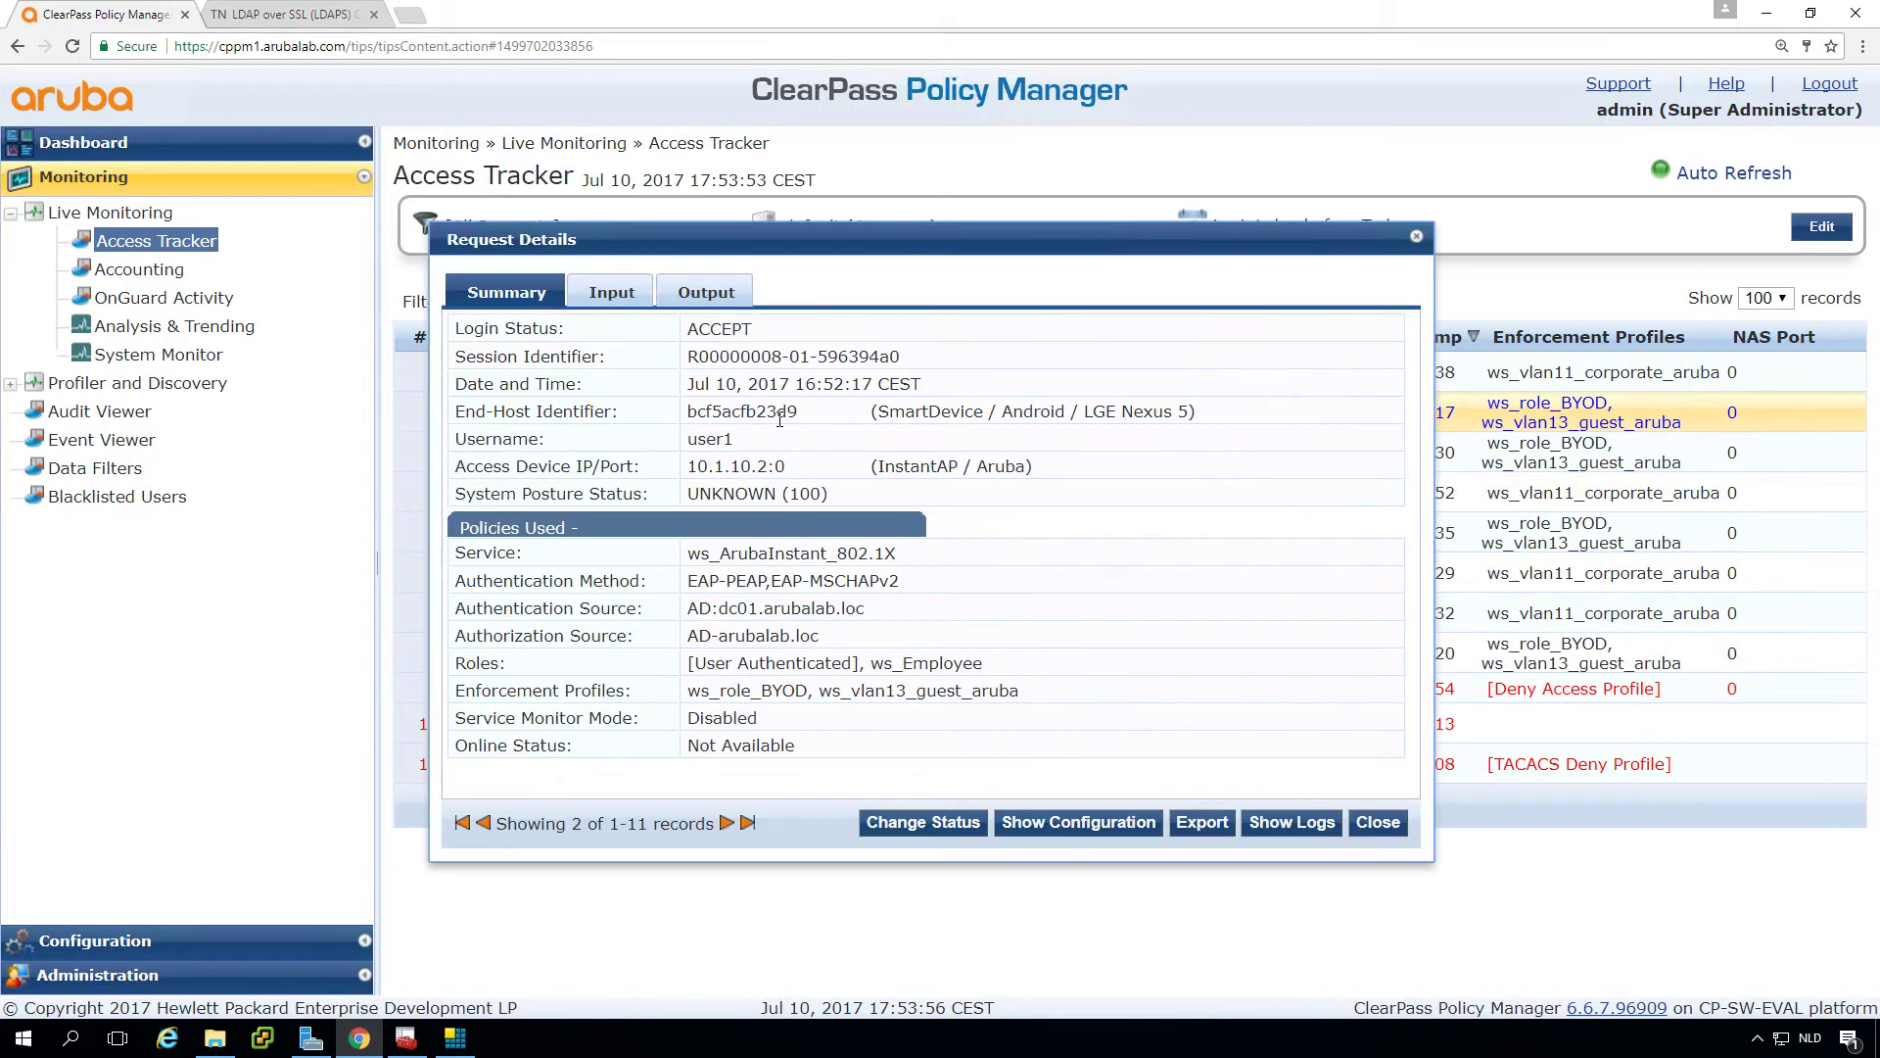
pyautogui.click(923, 822)
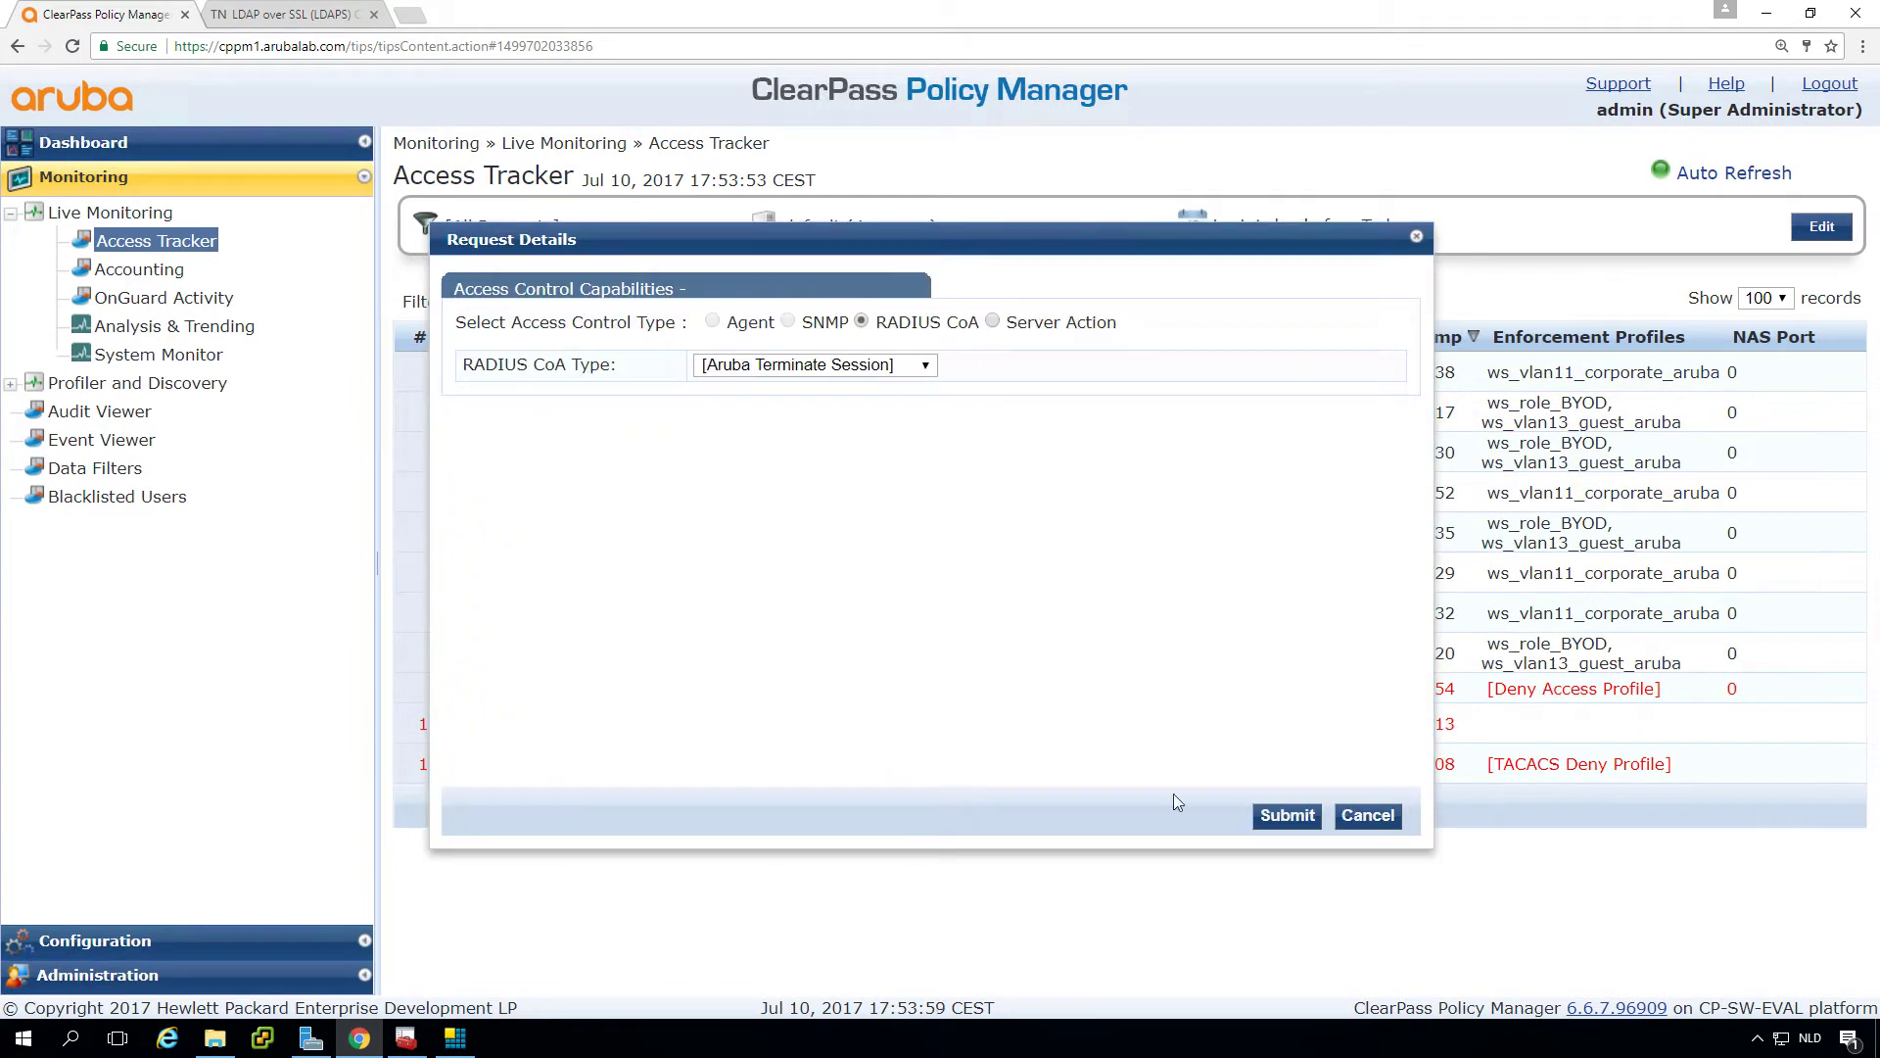
pyautogui.click(1302, 821)
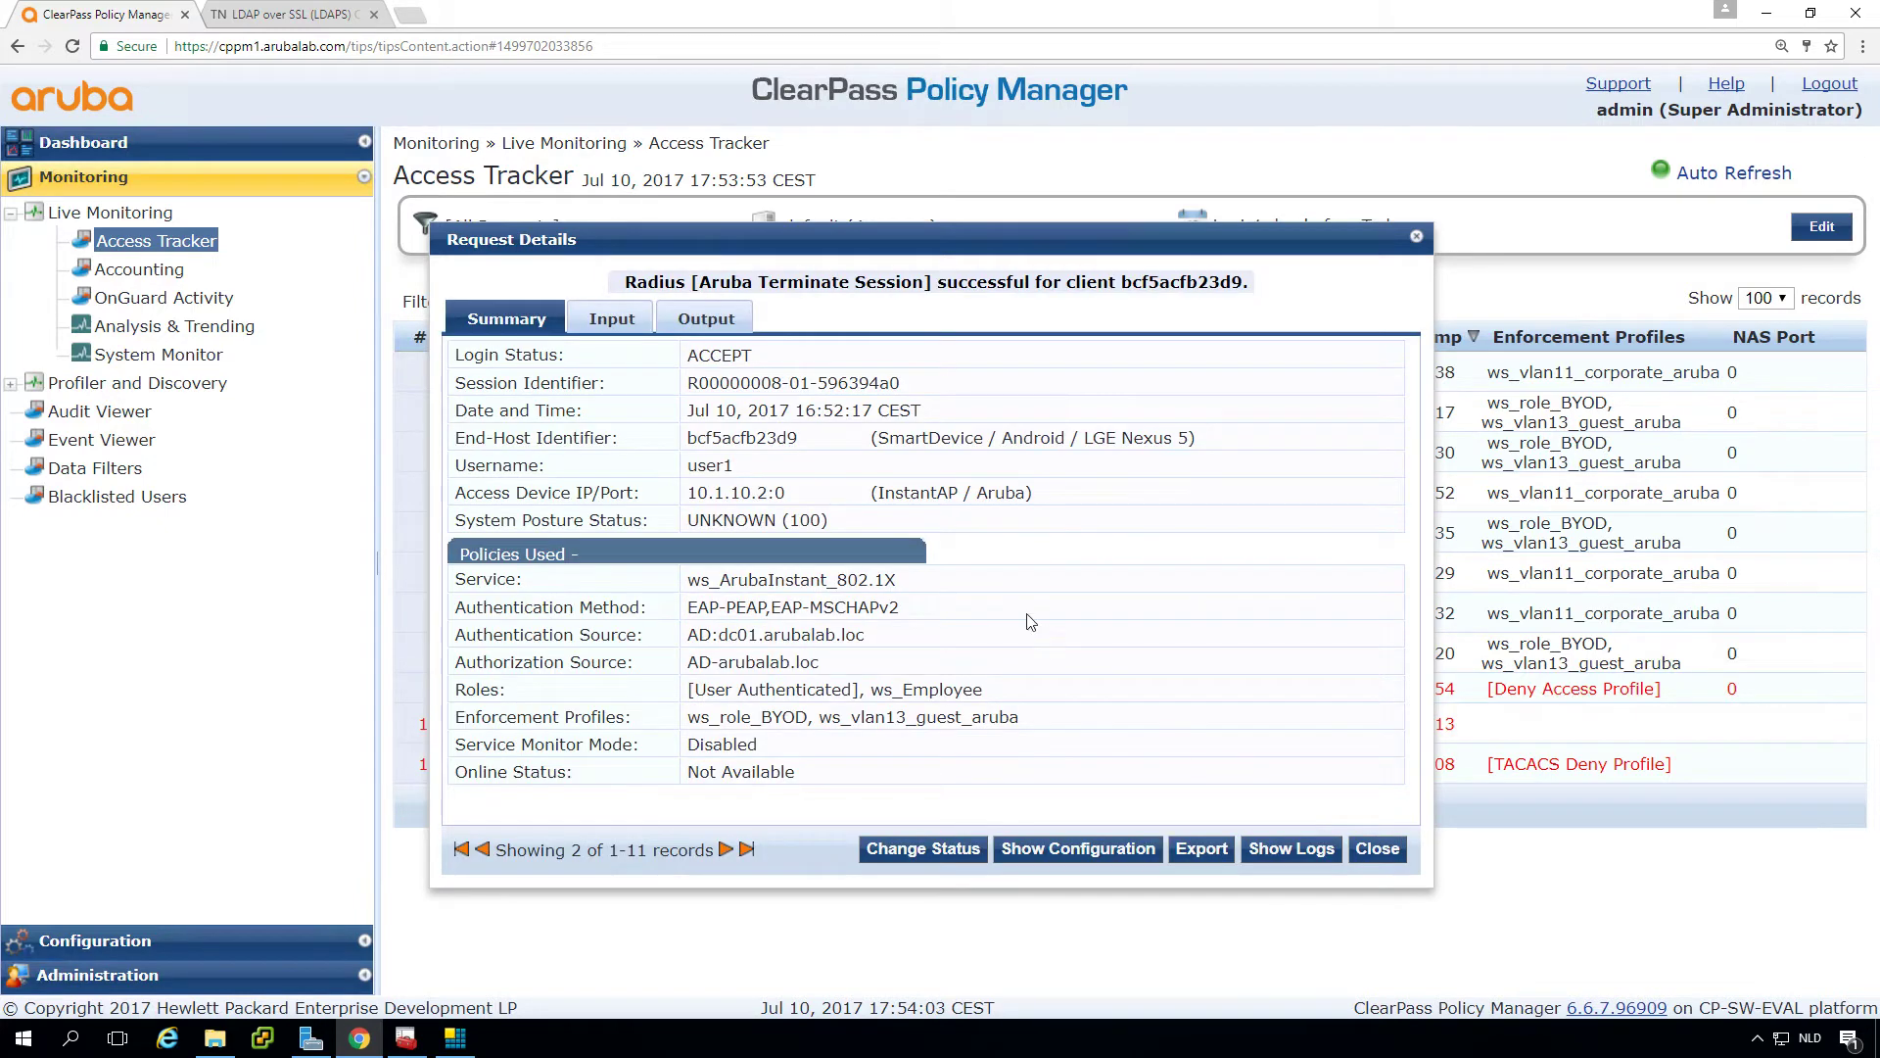
pyautogui.click(1375, 849)
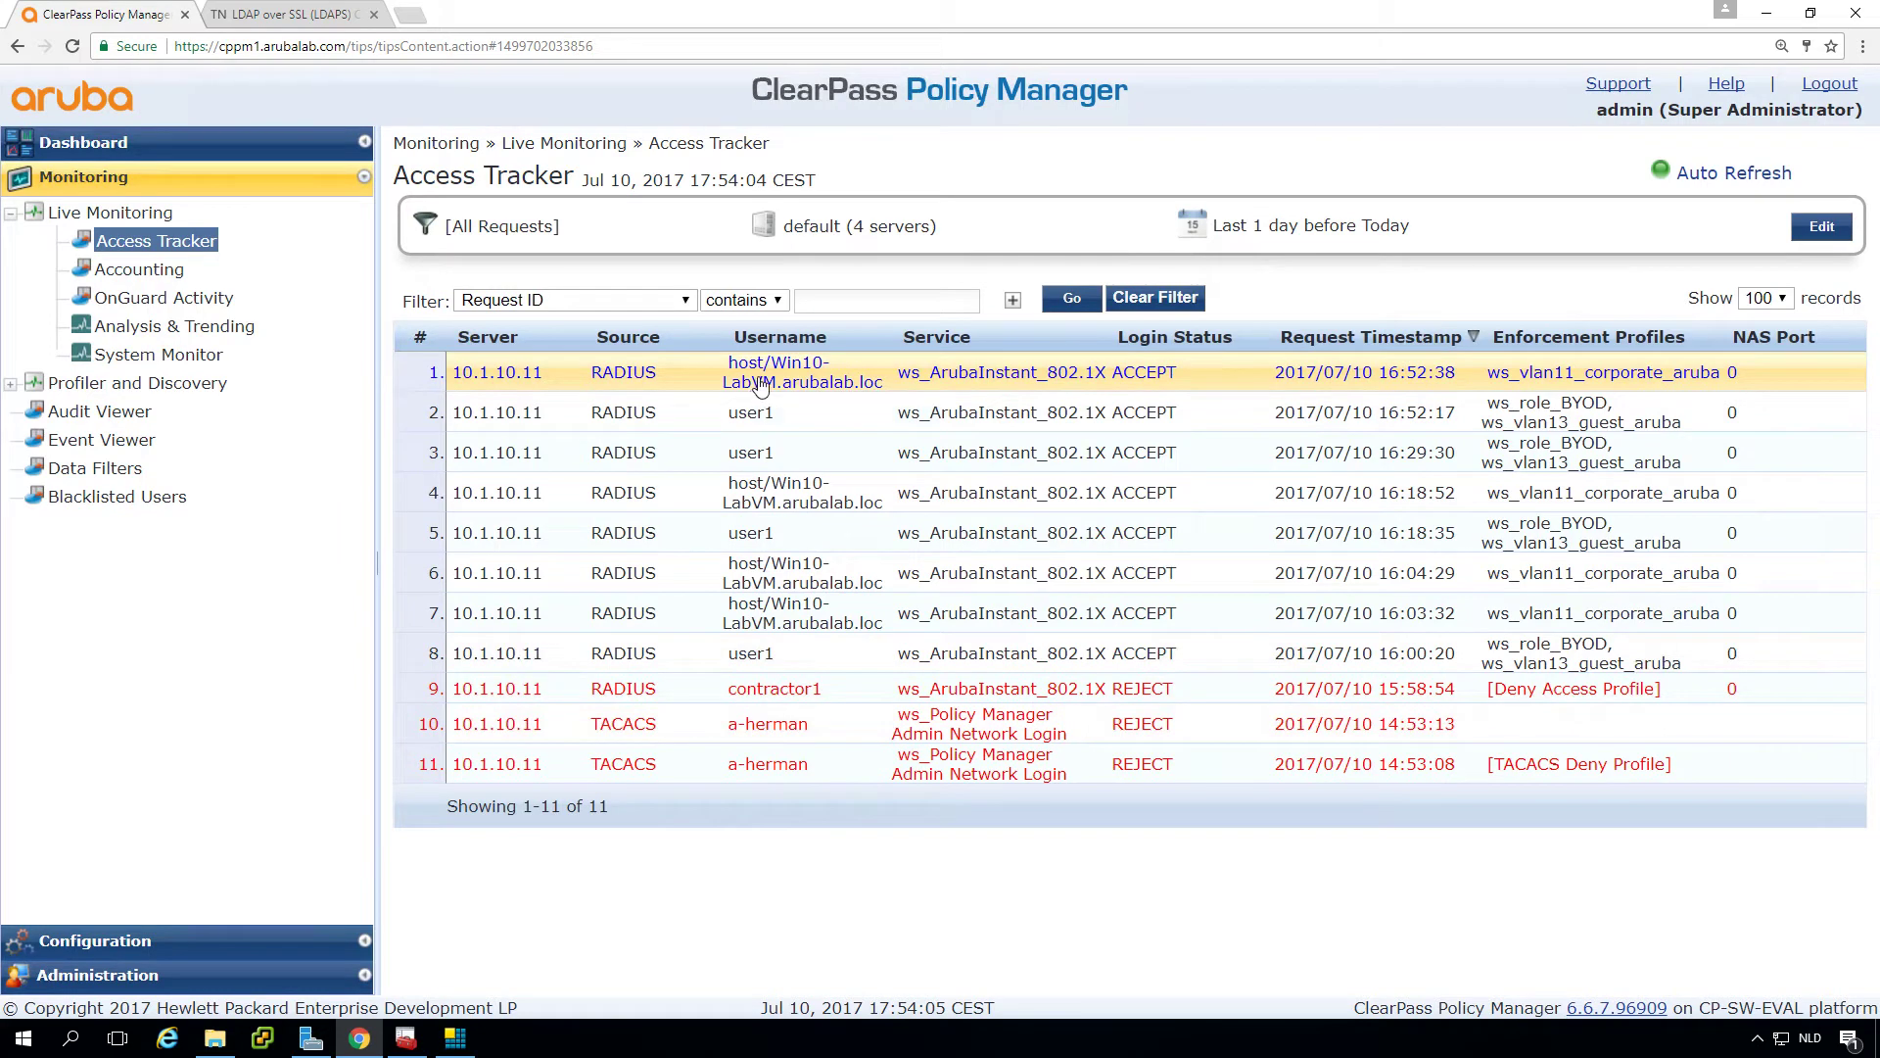
# Step: Terminate the Win10-LabVM session with the same CoA and close the request details
pyautogui.click(759, 392)
pyautogui.click(911, 821)
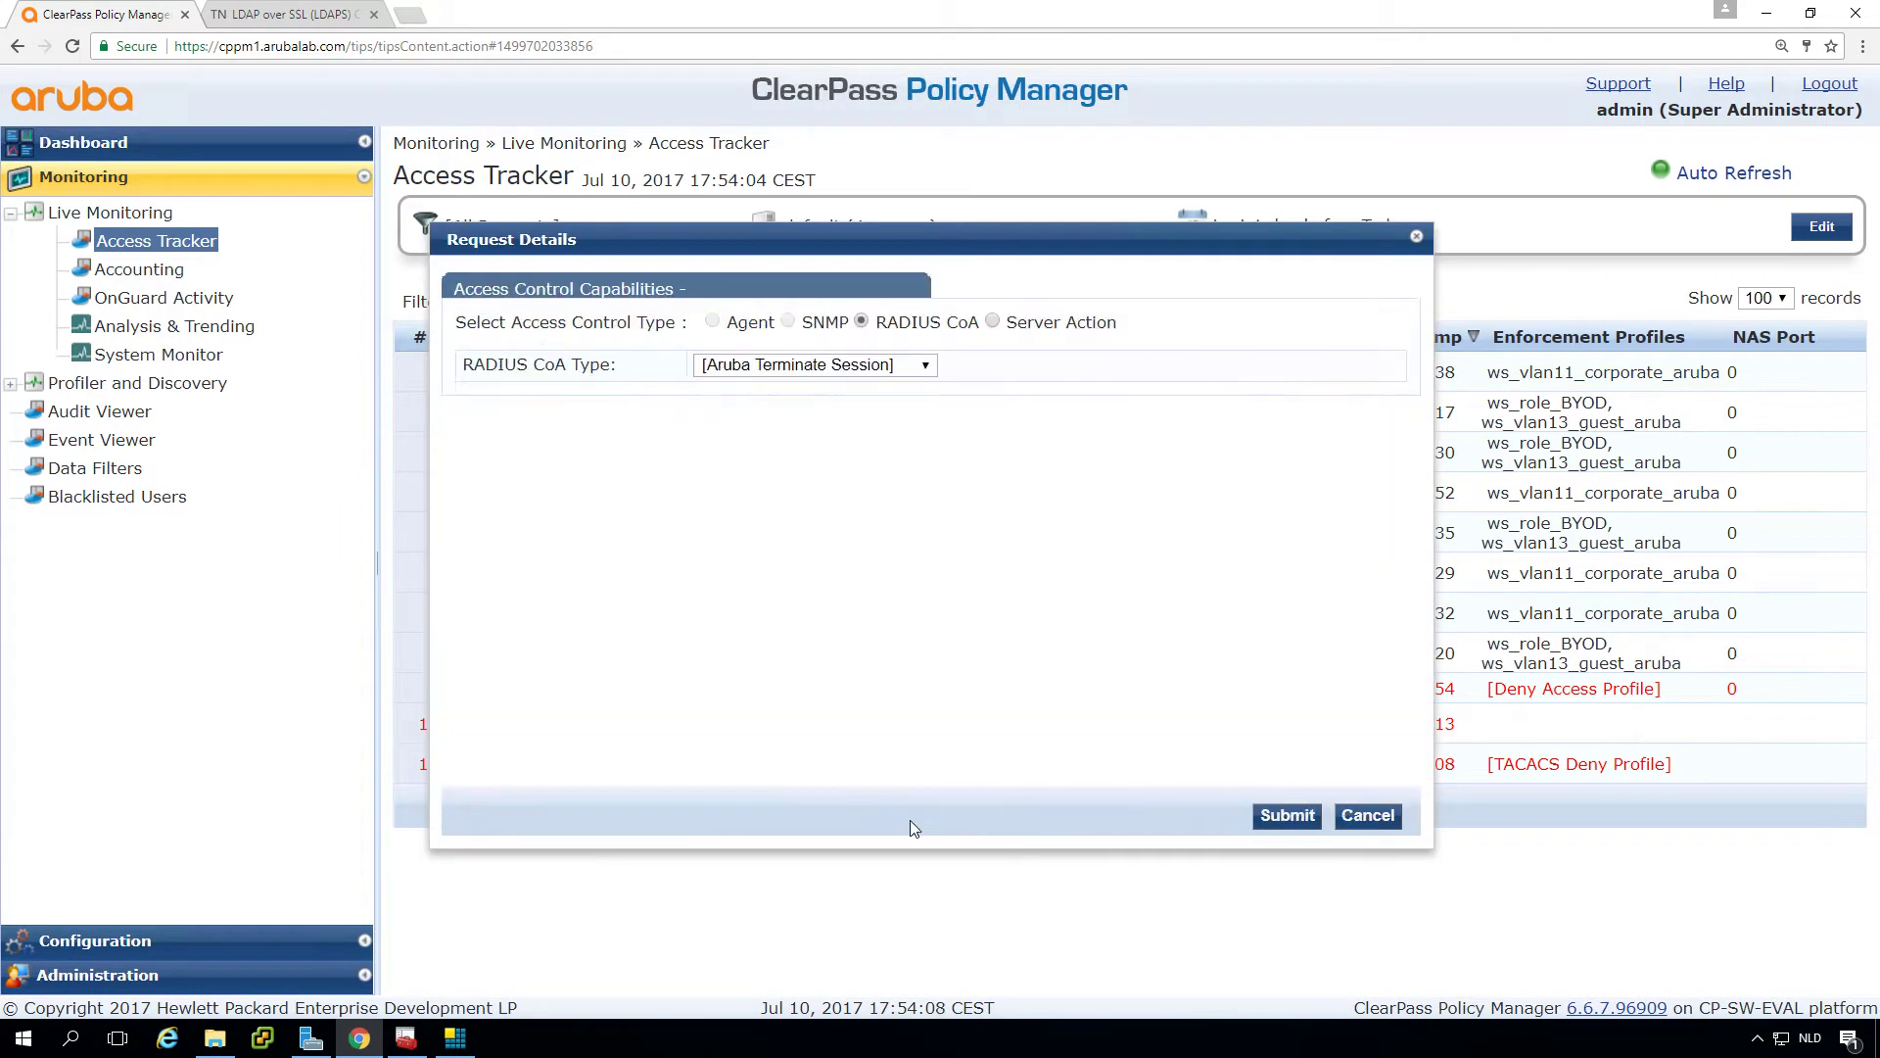
pyautogui.click(1289, 817)
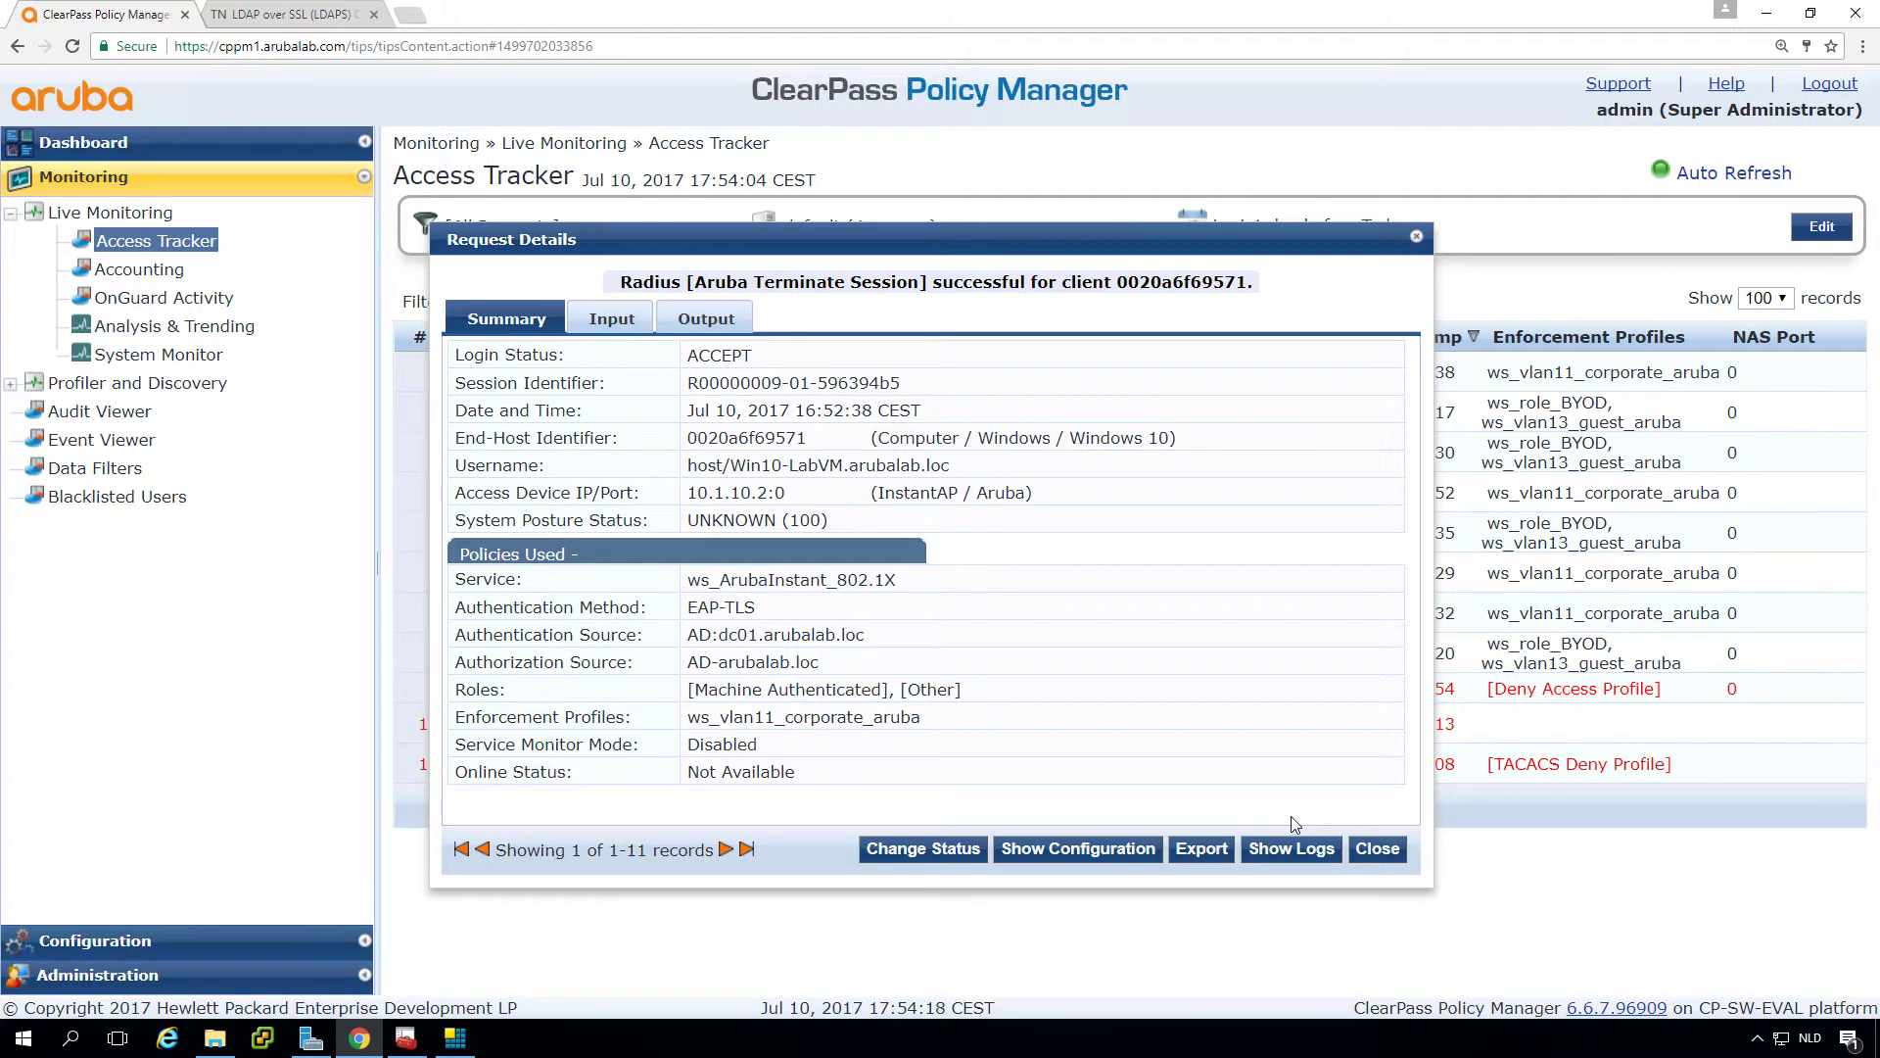
pyautogui.click(1378, 849)
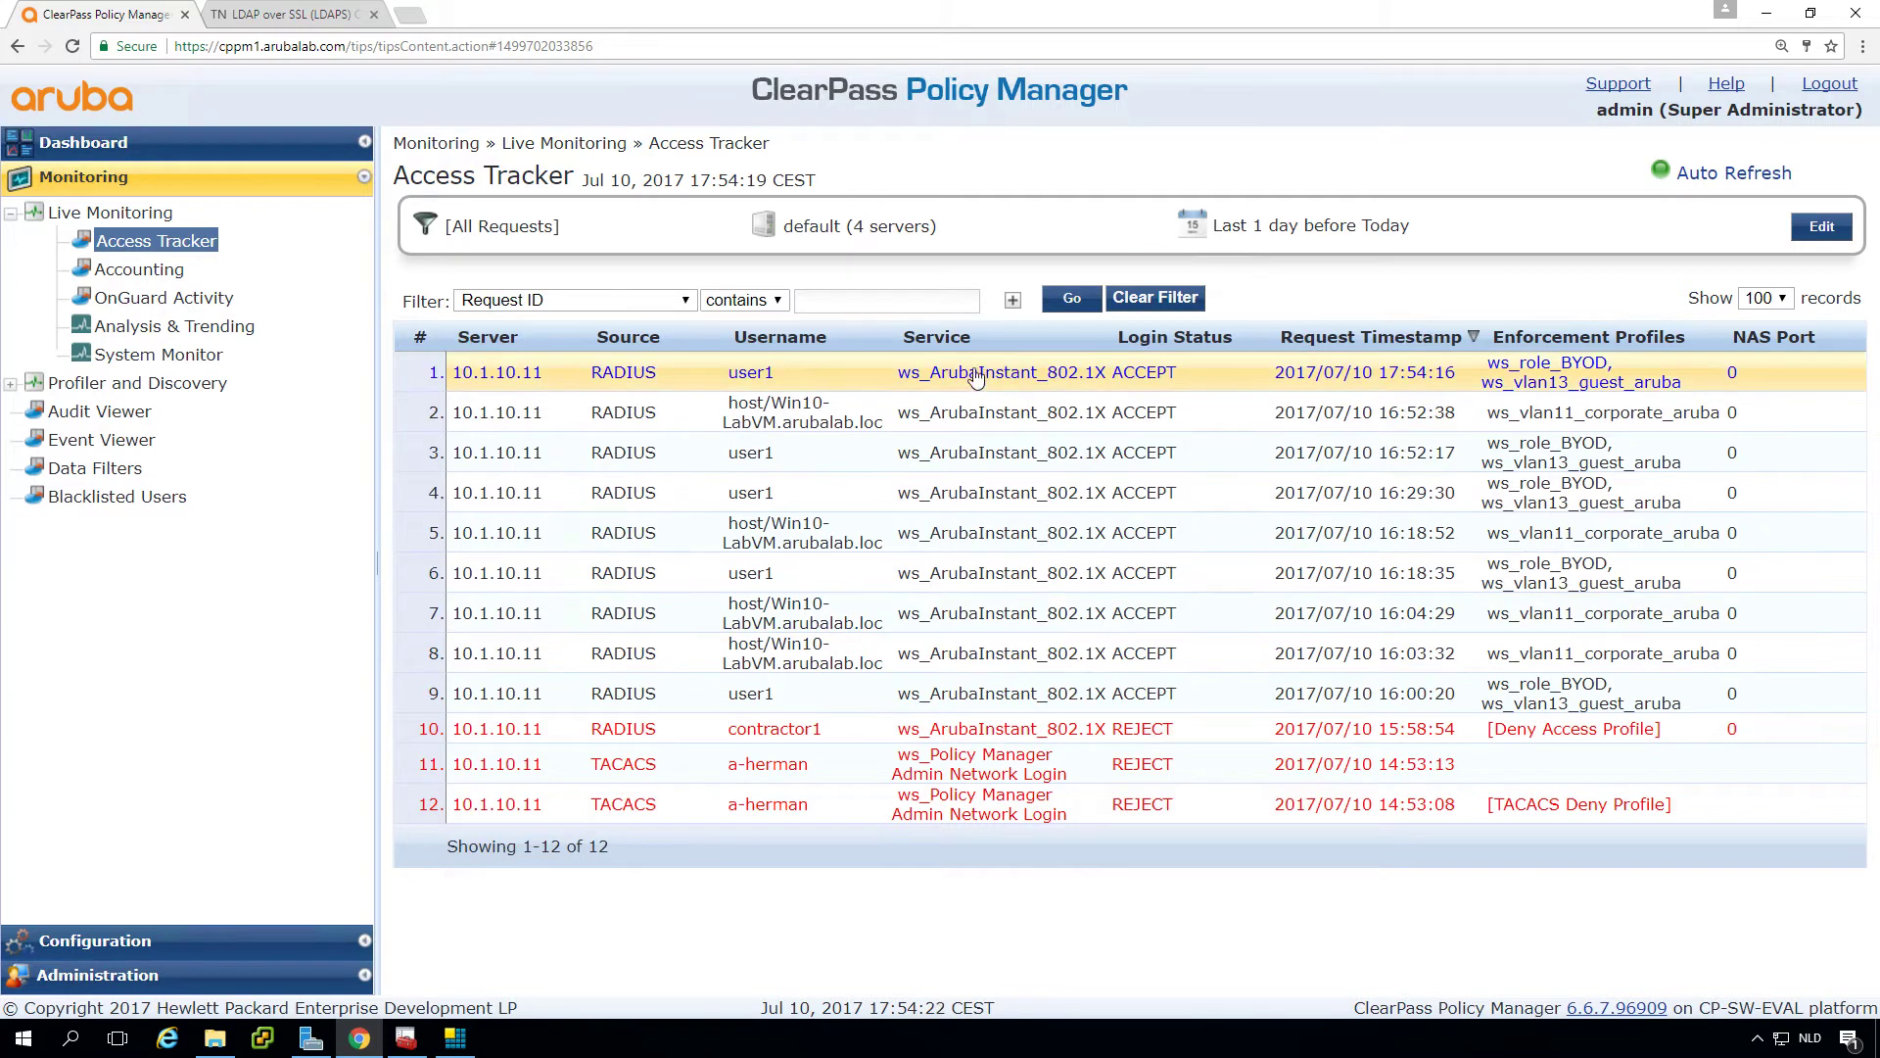
# Step: Inspect the AD Authorization Attributes on user1's accepted request's Input tab, then close it
pyautogui.click(784, 372)
pyautogui.click(632, 295)
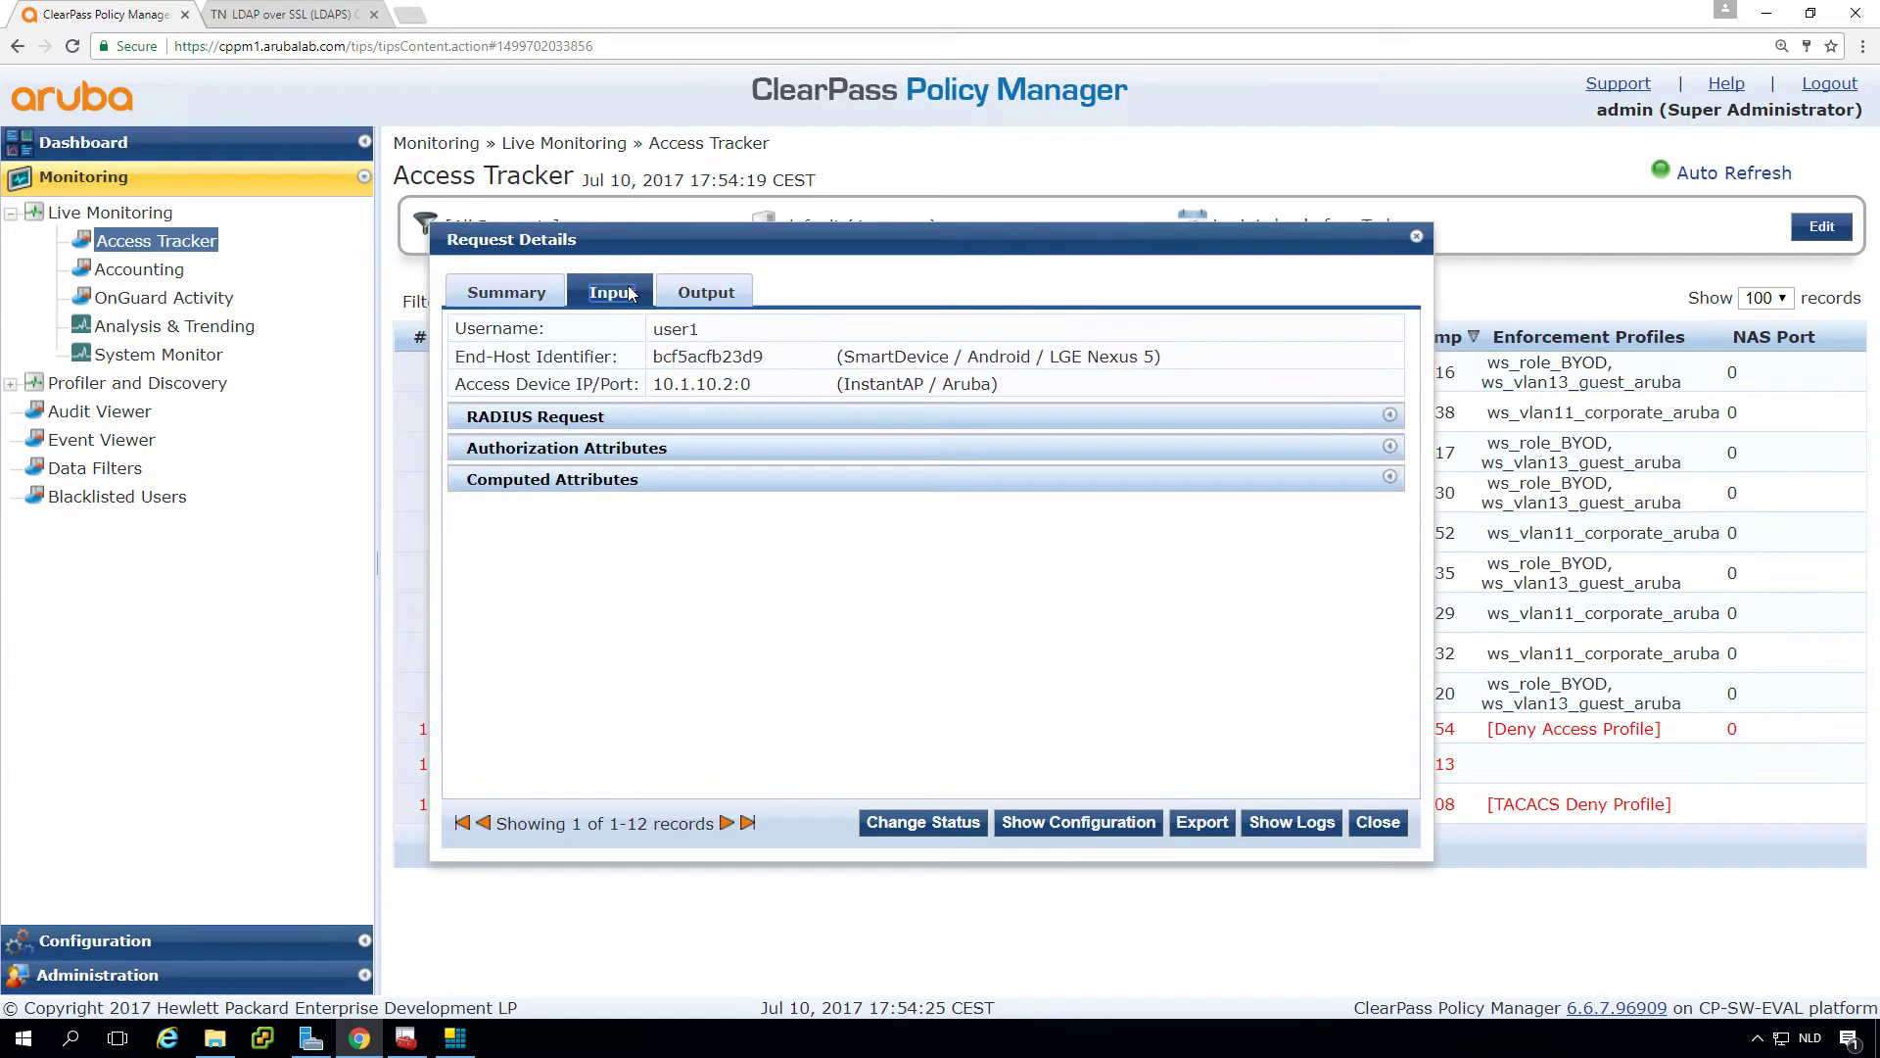
pyautogui.click(662, 456)
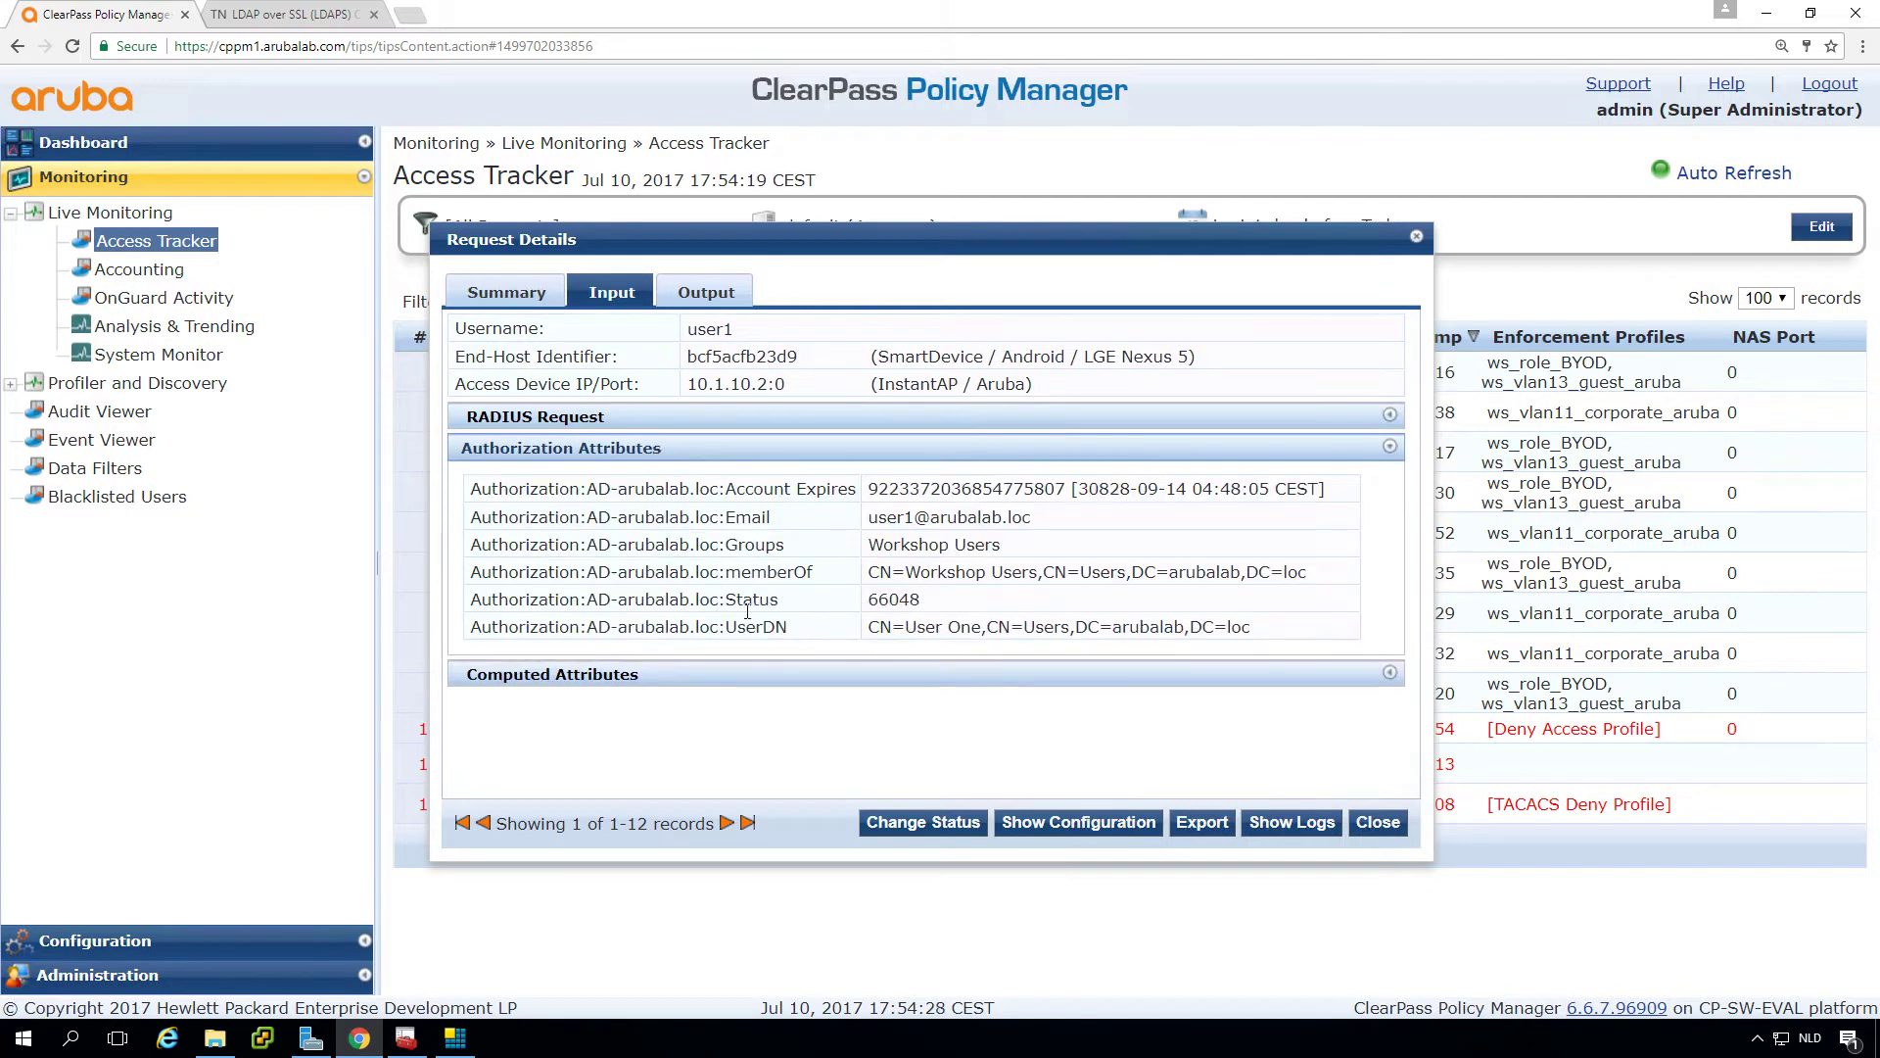
pyautogui.click(1378, 825)
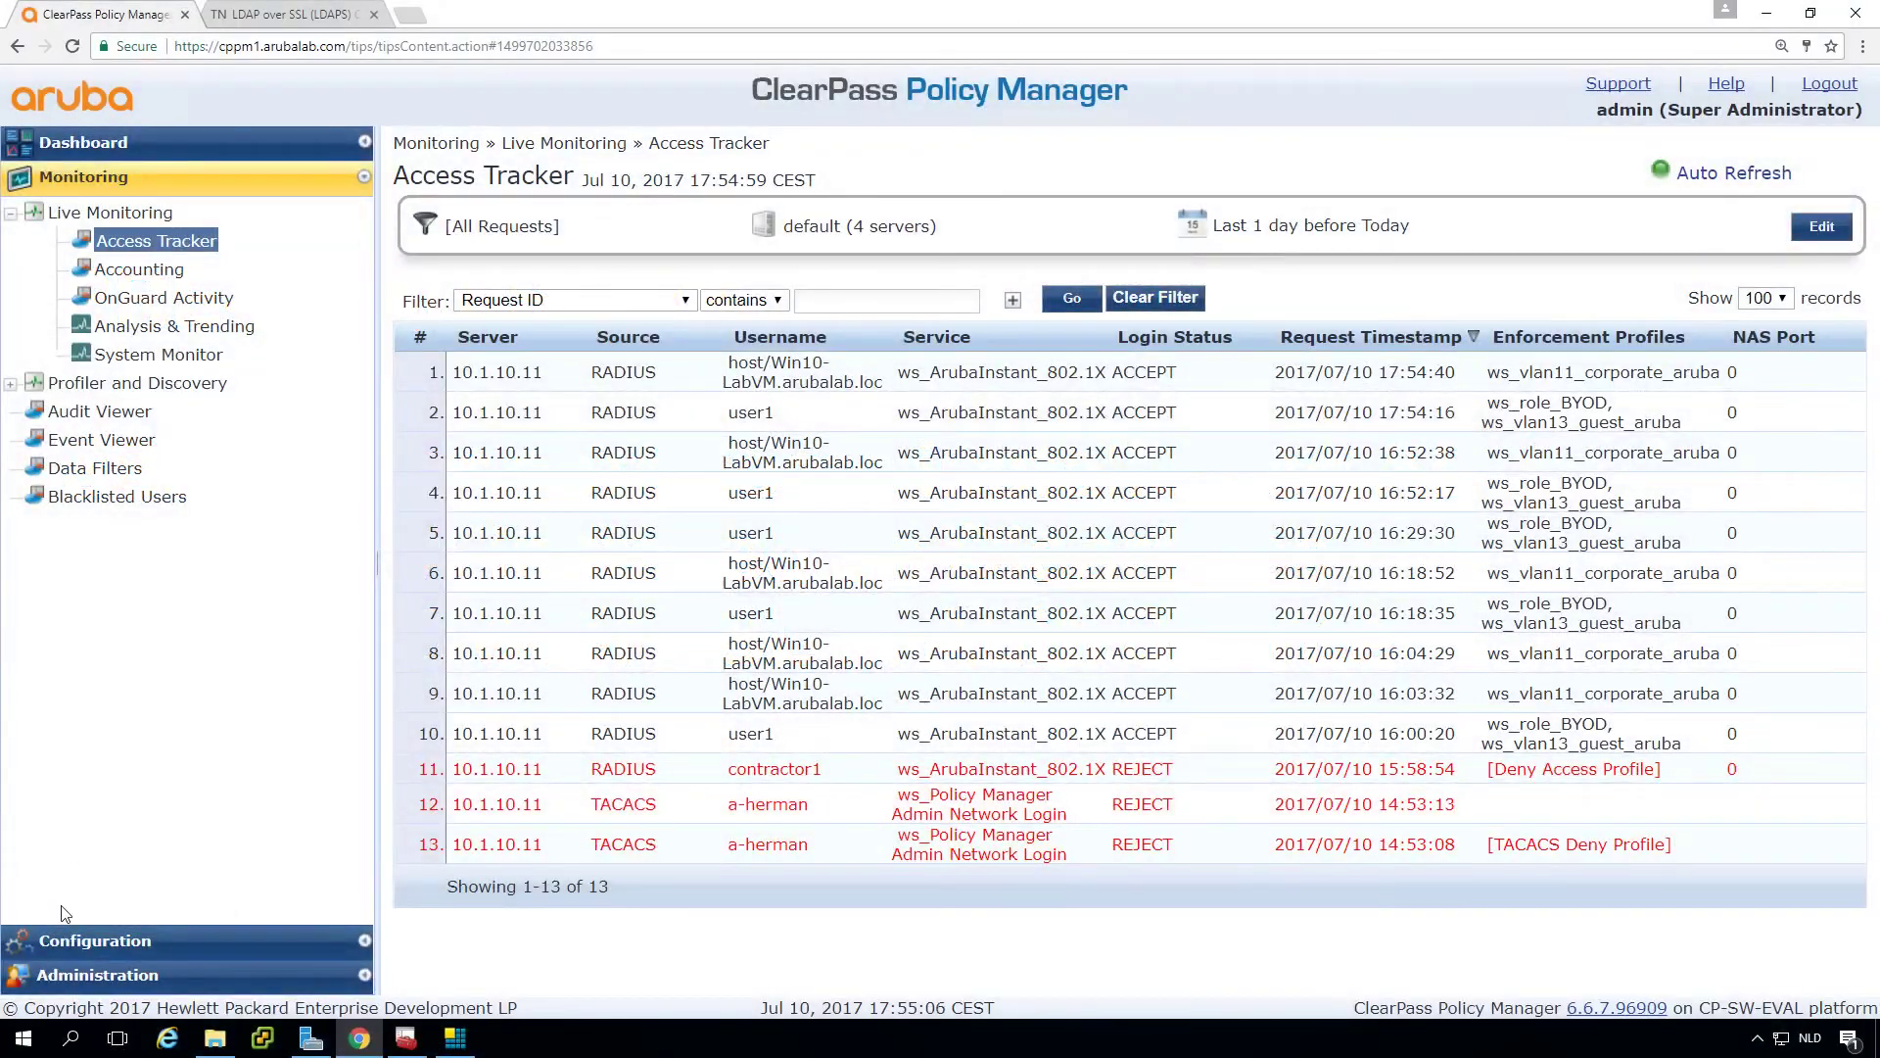
# Step: Show the Certificate Trust List with Arubalab-Workshop-CA, then the local computer certificates console
pyautogui.click(89, 975)
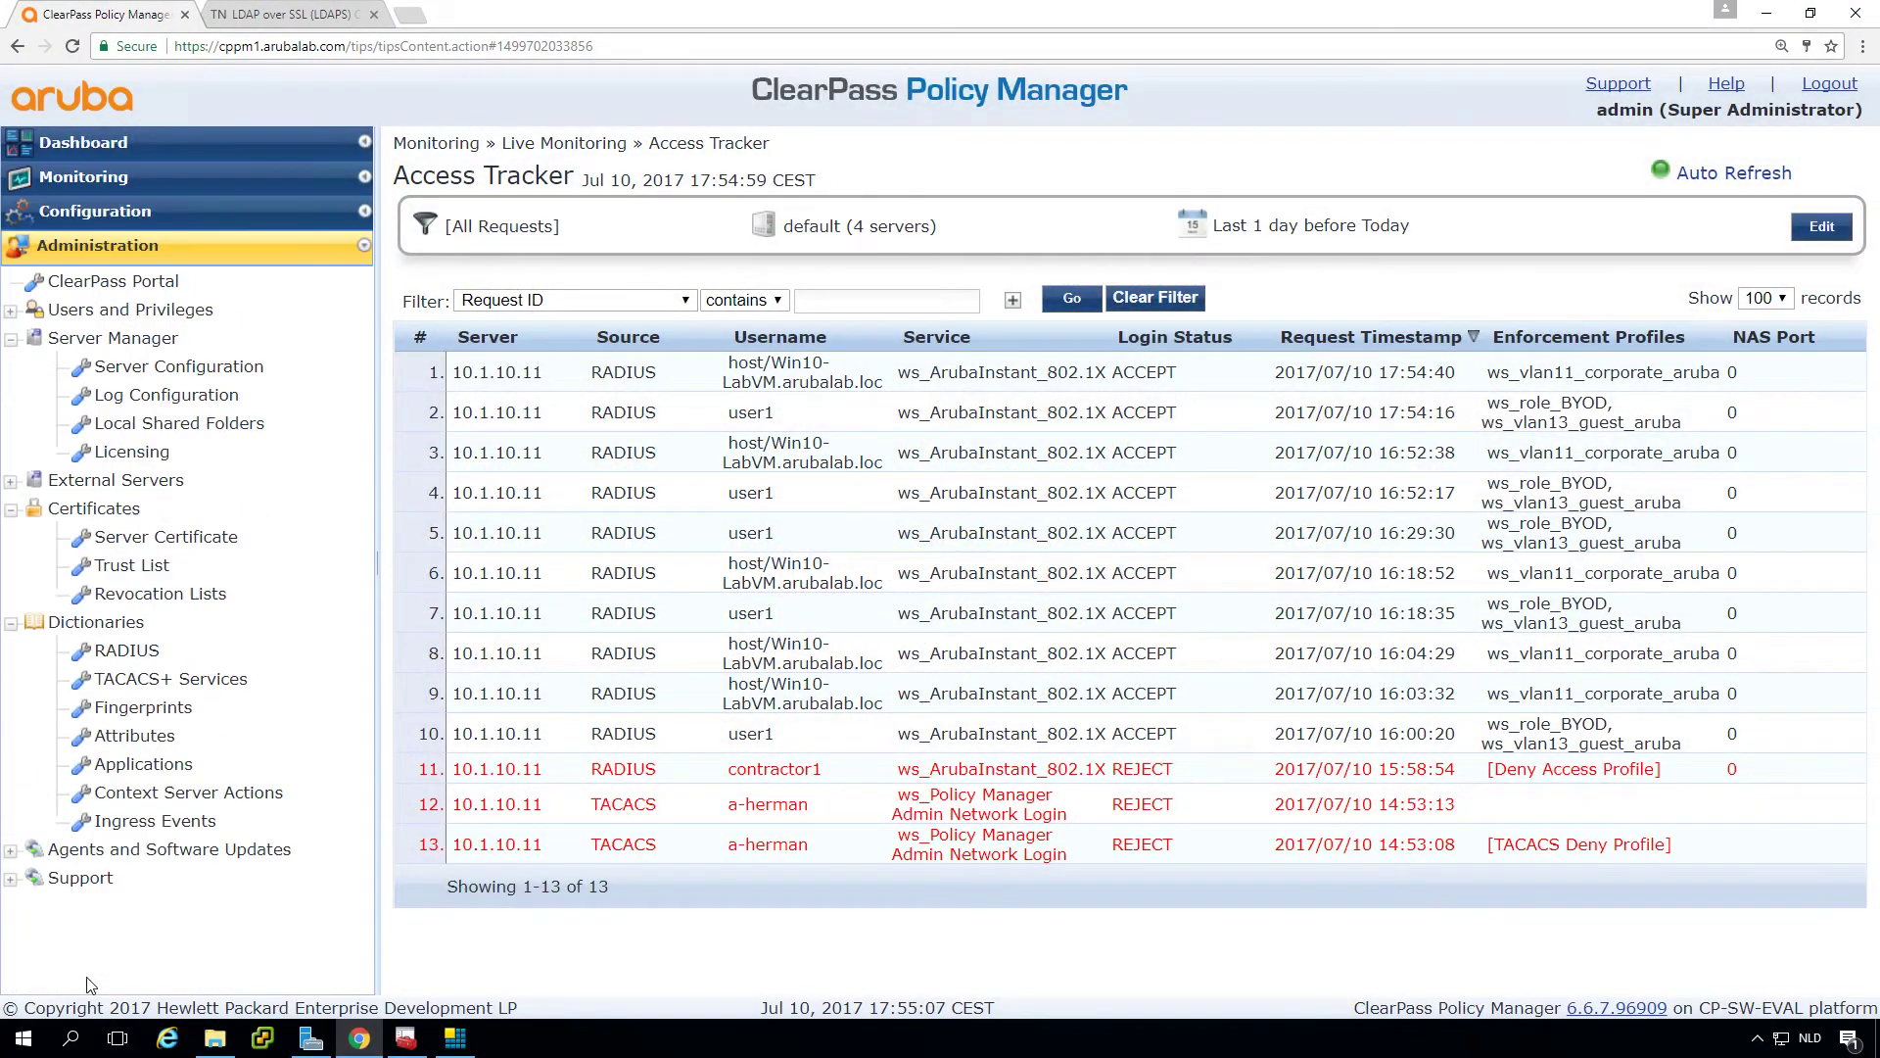
pyautogui.click(135, 569)
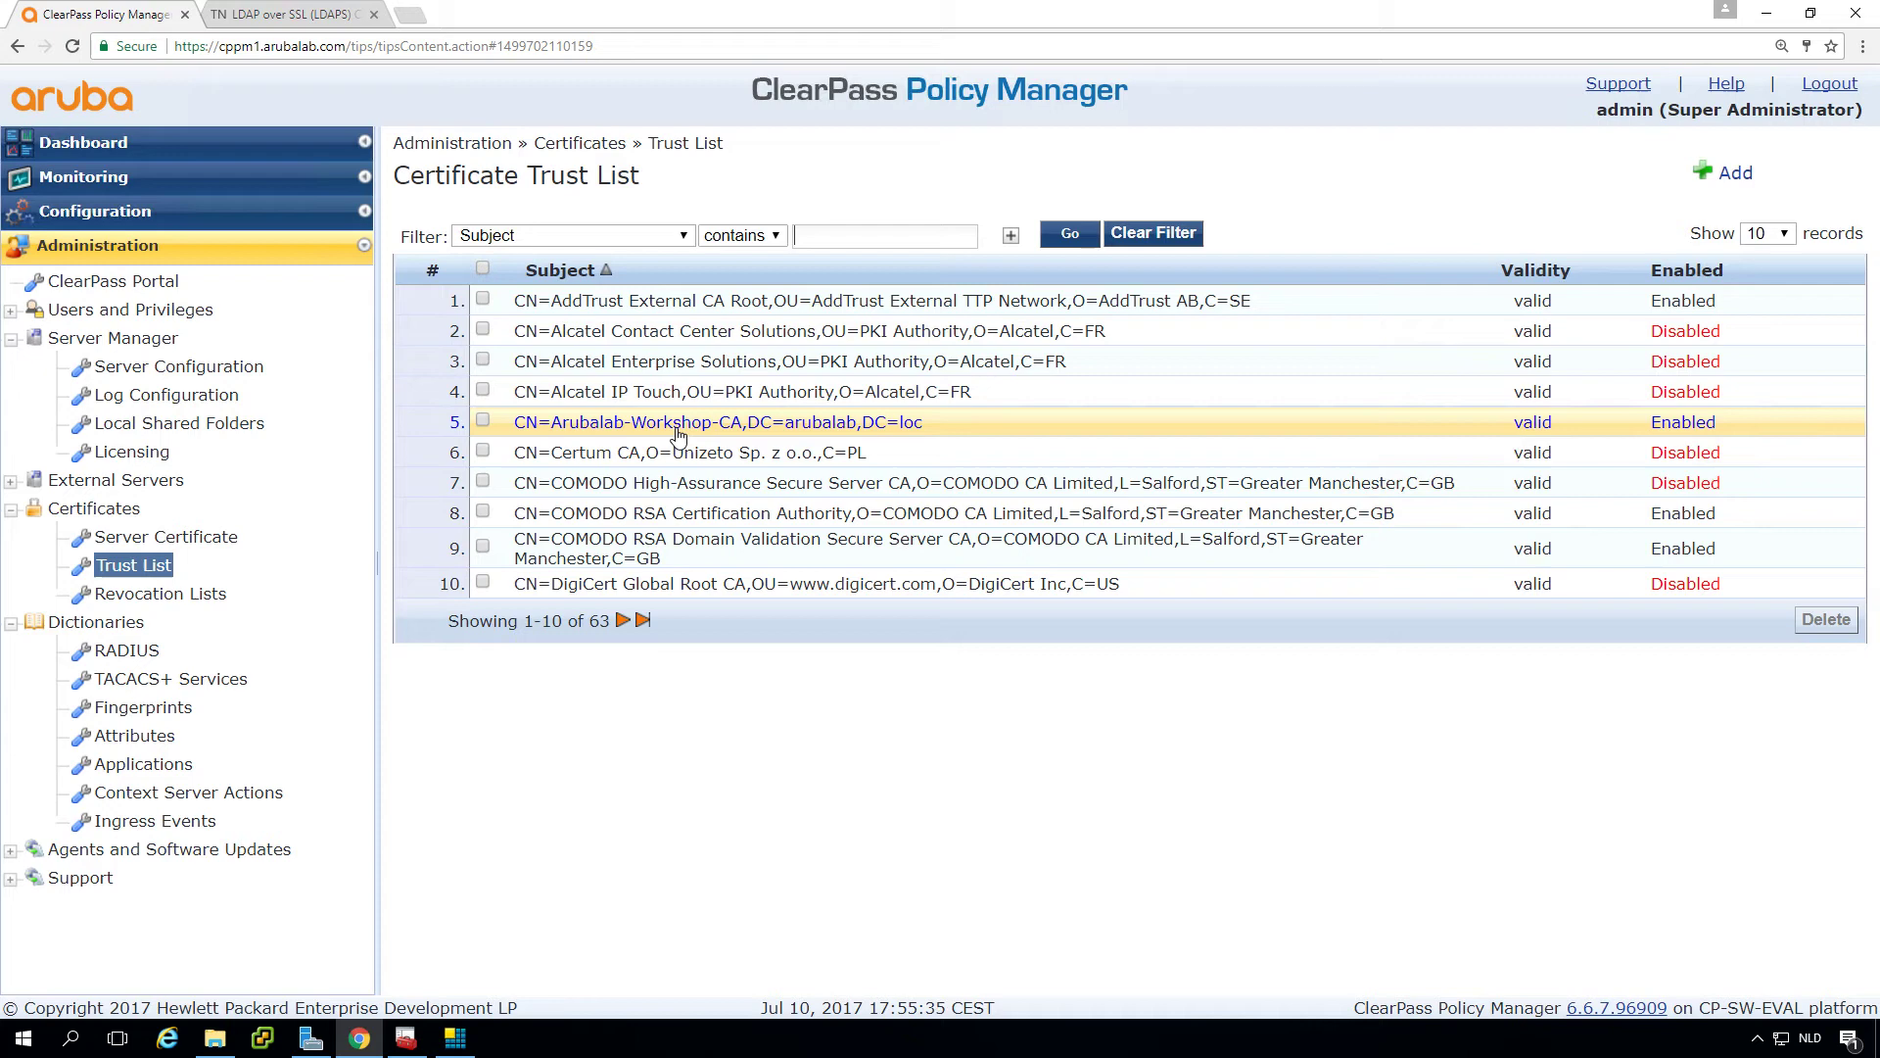
pyautogui.click(406, 1040)
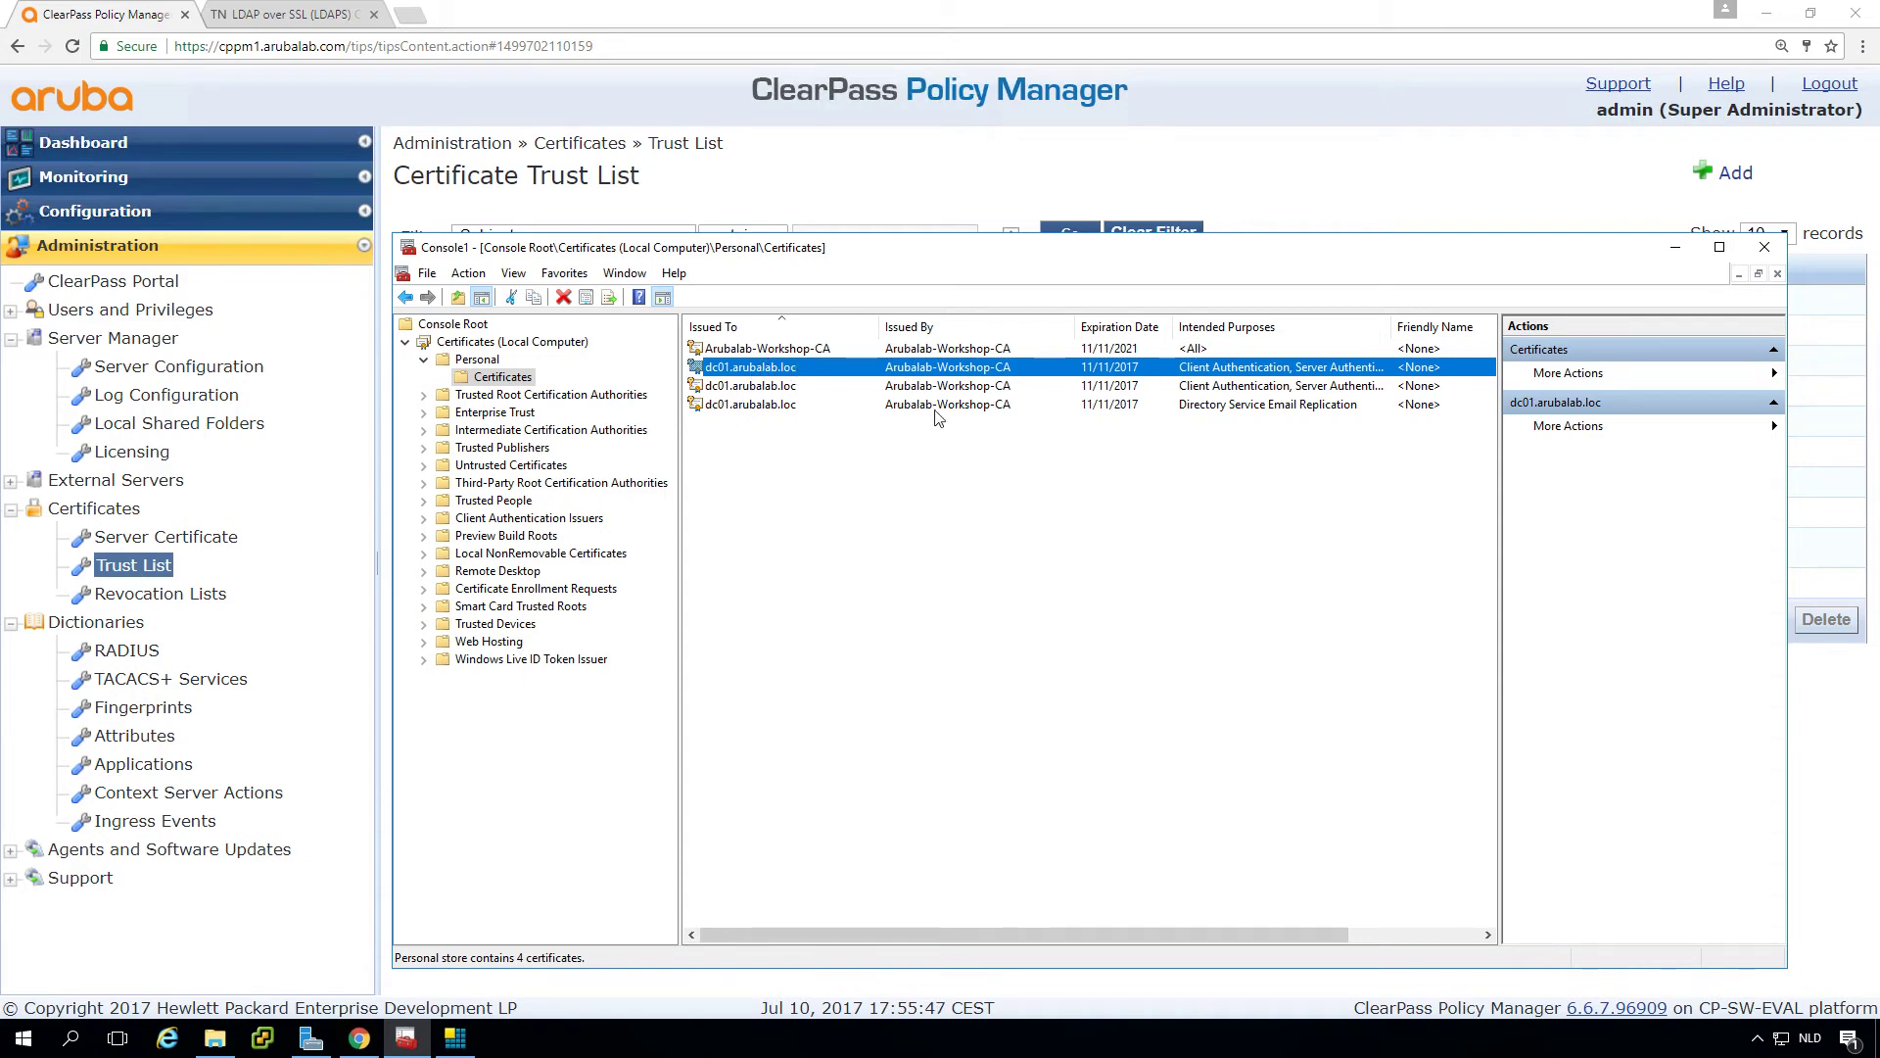
# Step: Compare the dc01 certificates with the TechNet LDAPS article, then return to the ClearPass Trust List
pyautogui.click(312, 15)
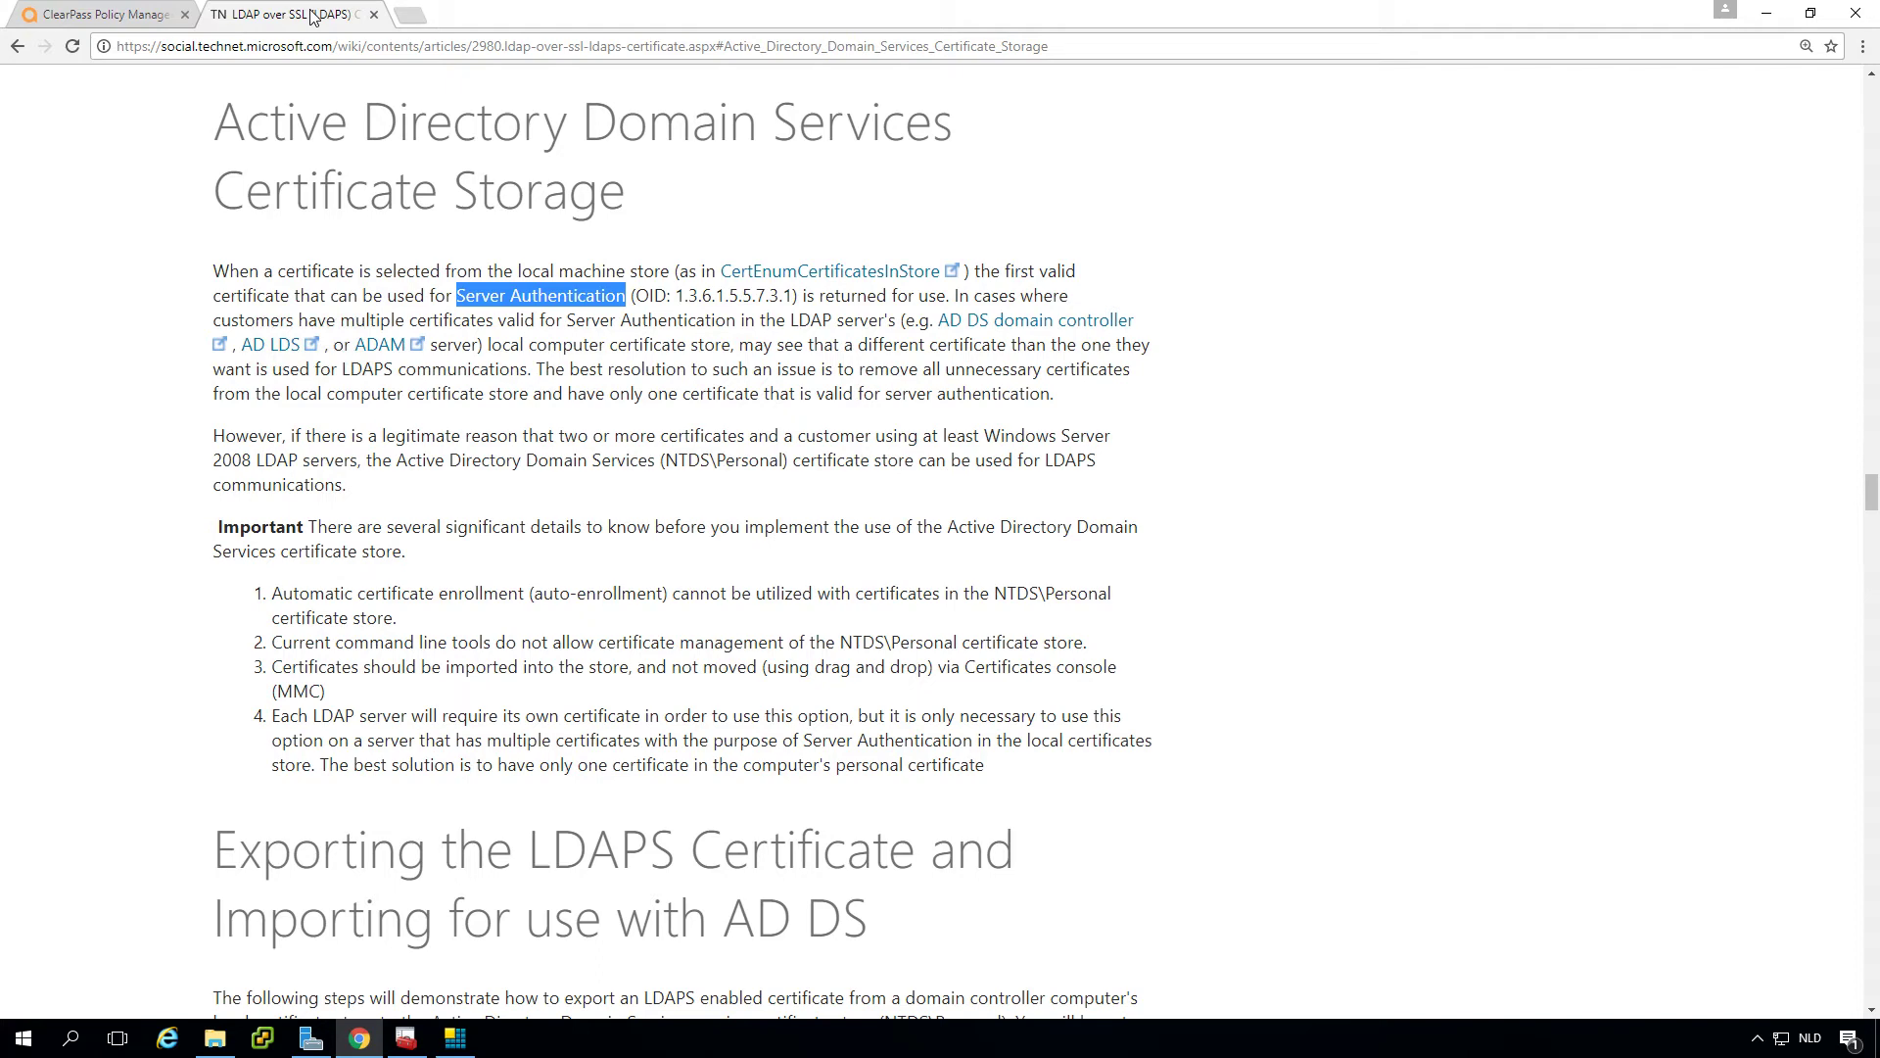
pyautogui.click(405, 1042)
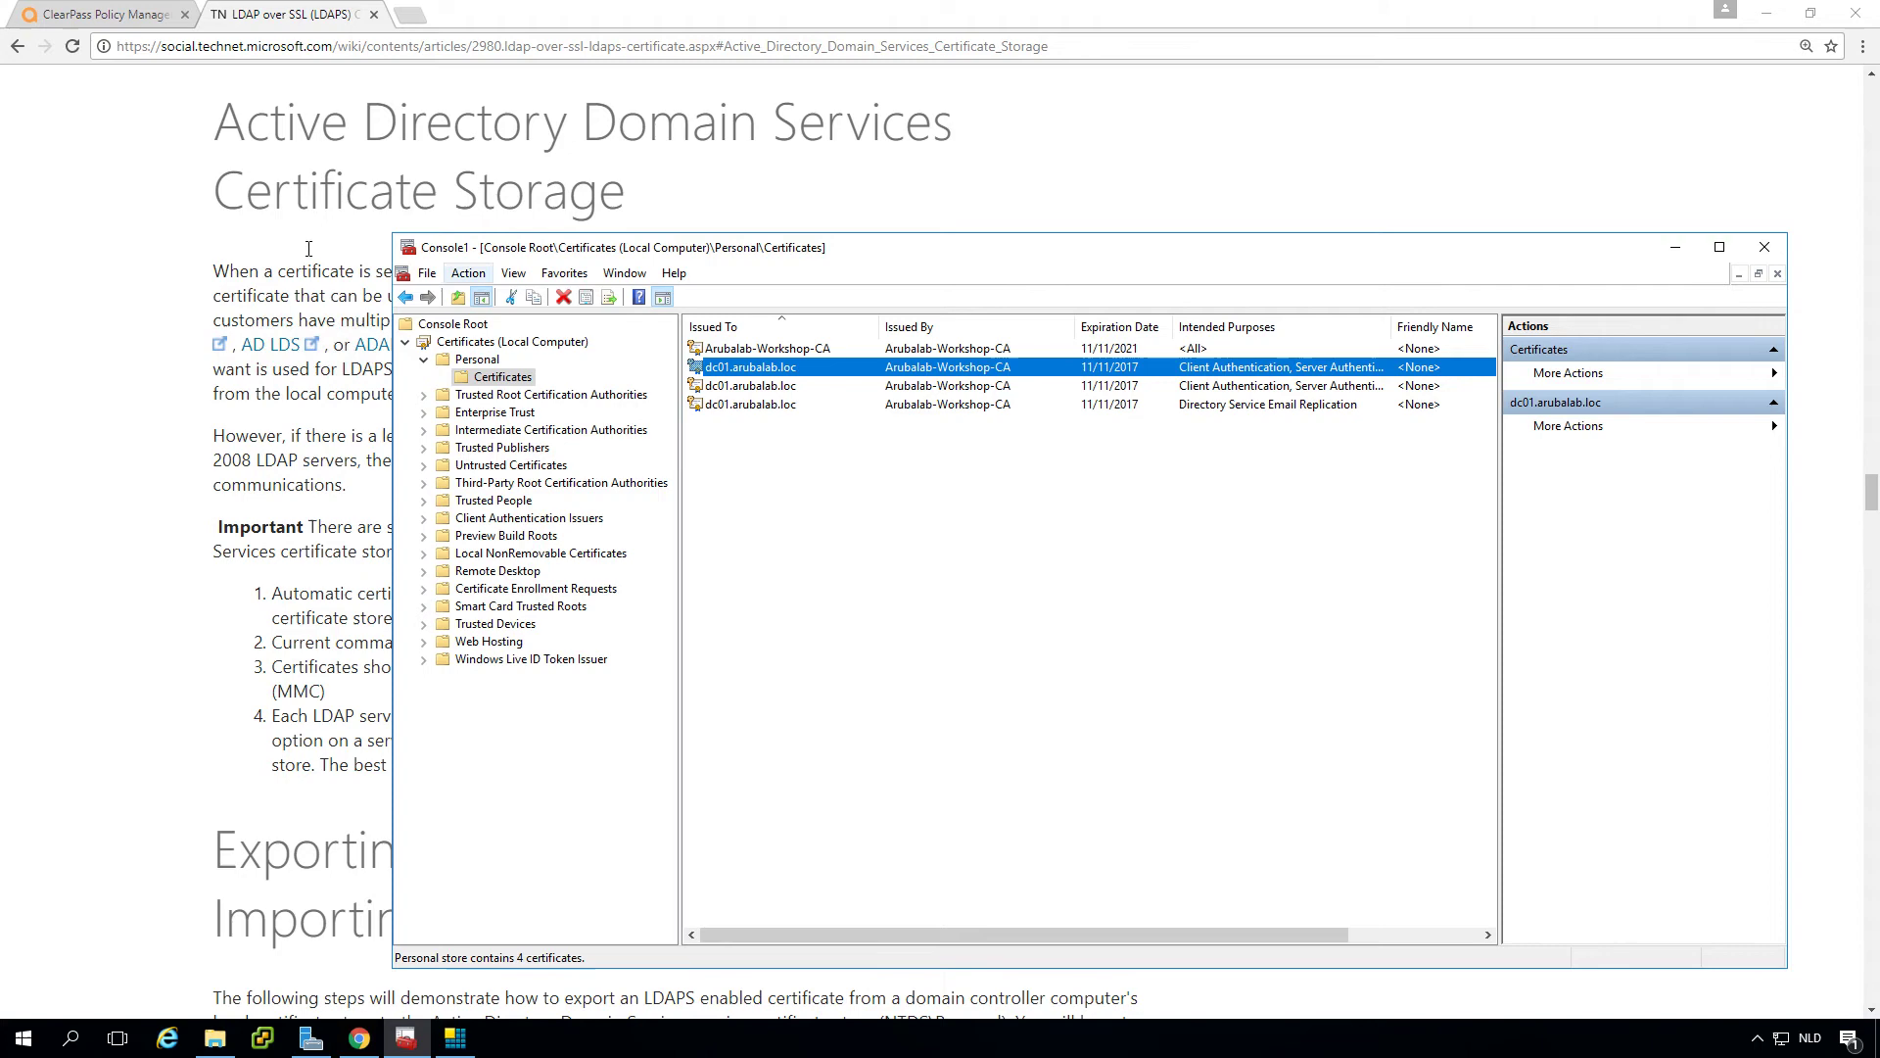
pyautogui.click(130, 14)
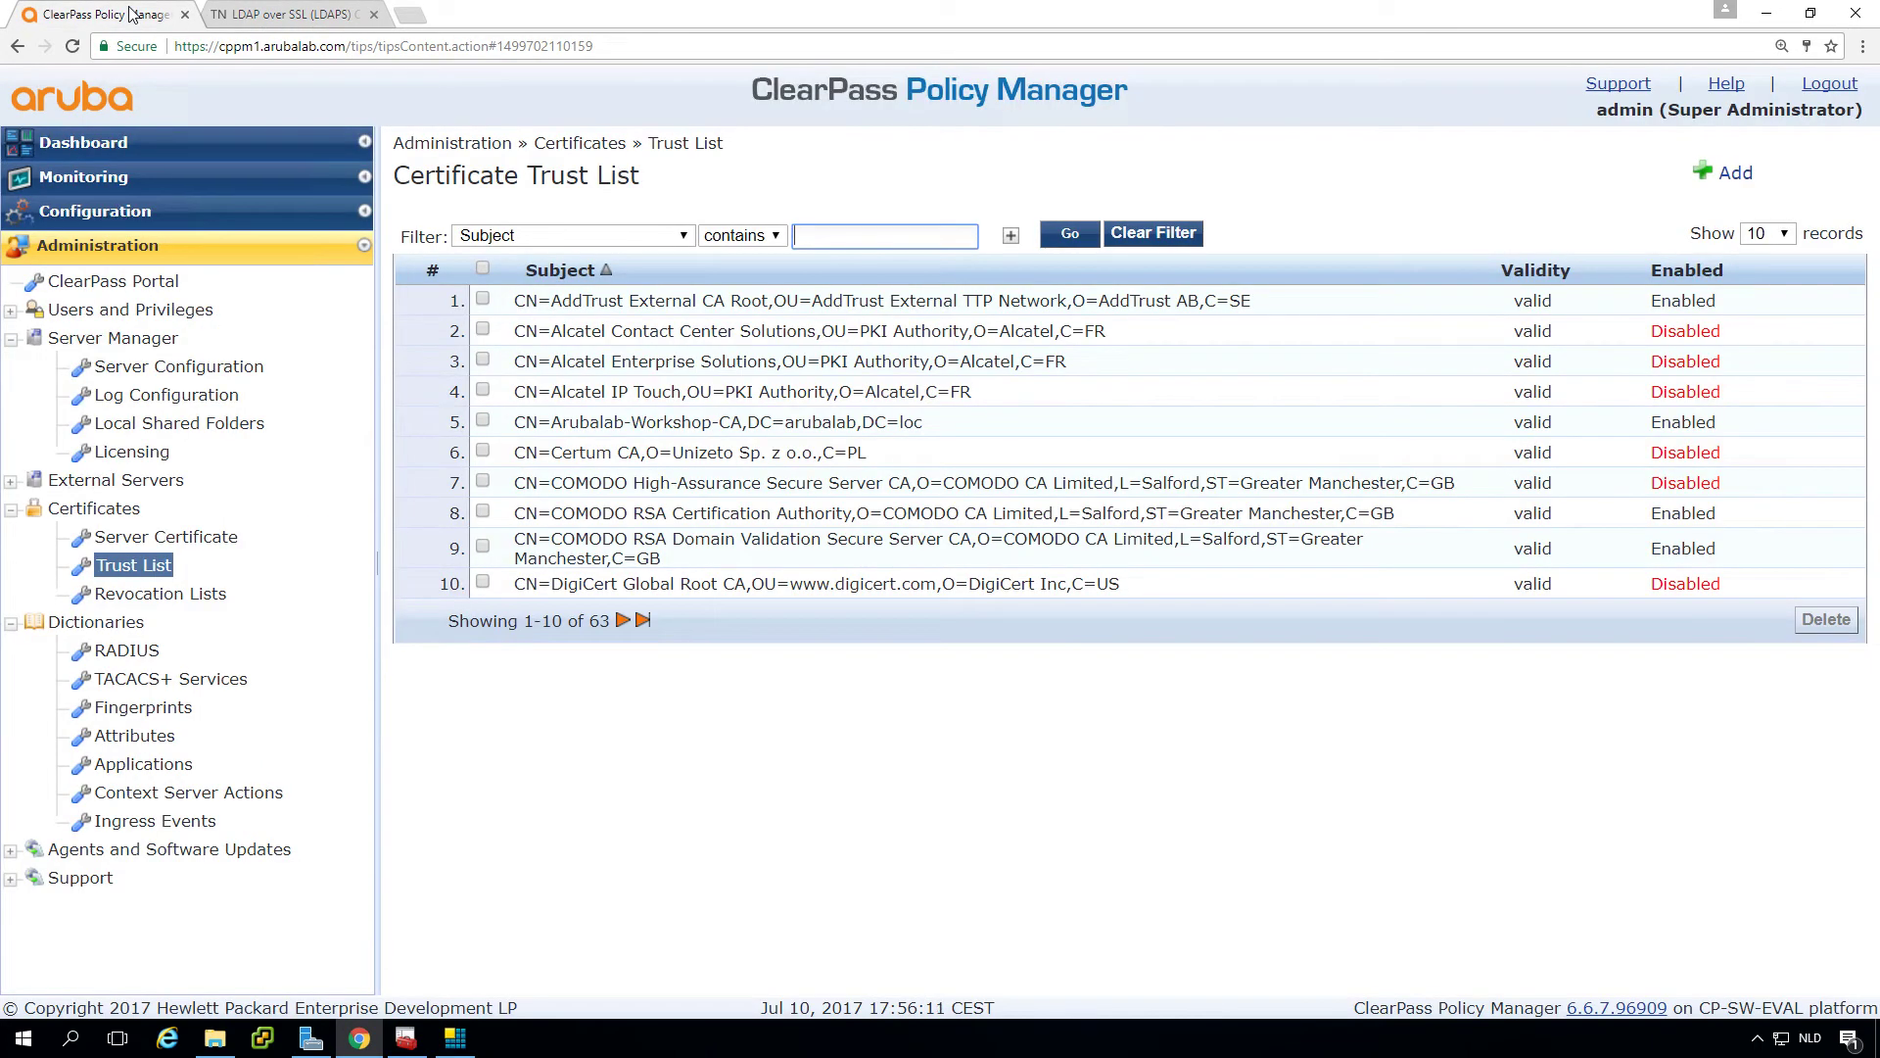
# Step: Reopen AD-arubalab.loc's Primary settings to confirm AD over SSL on port 636
pyautogui.click(76, 215)
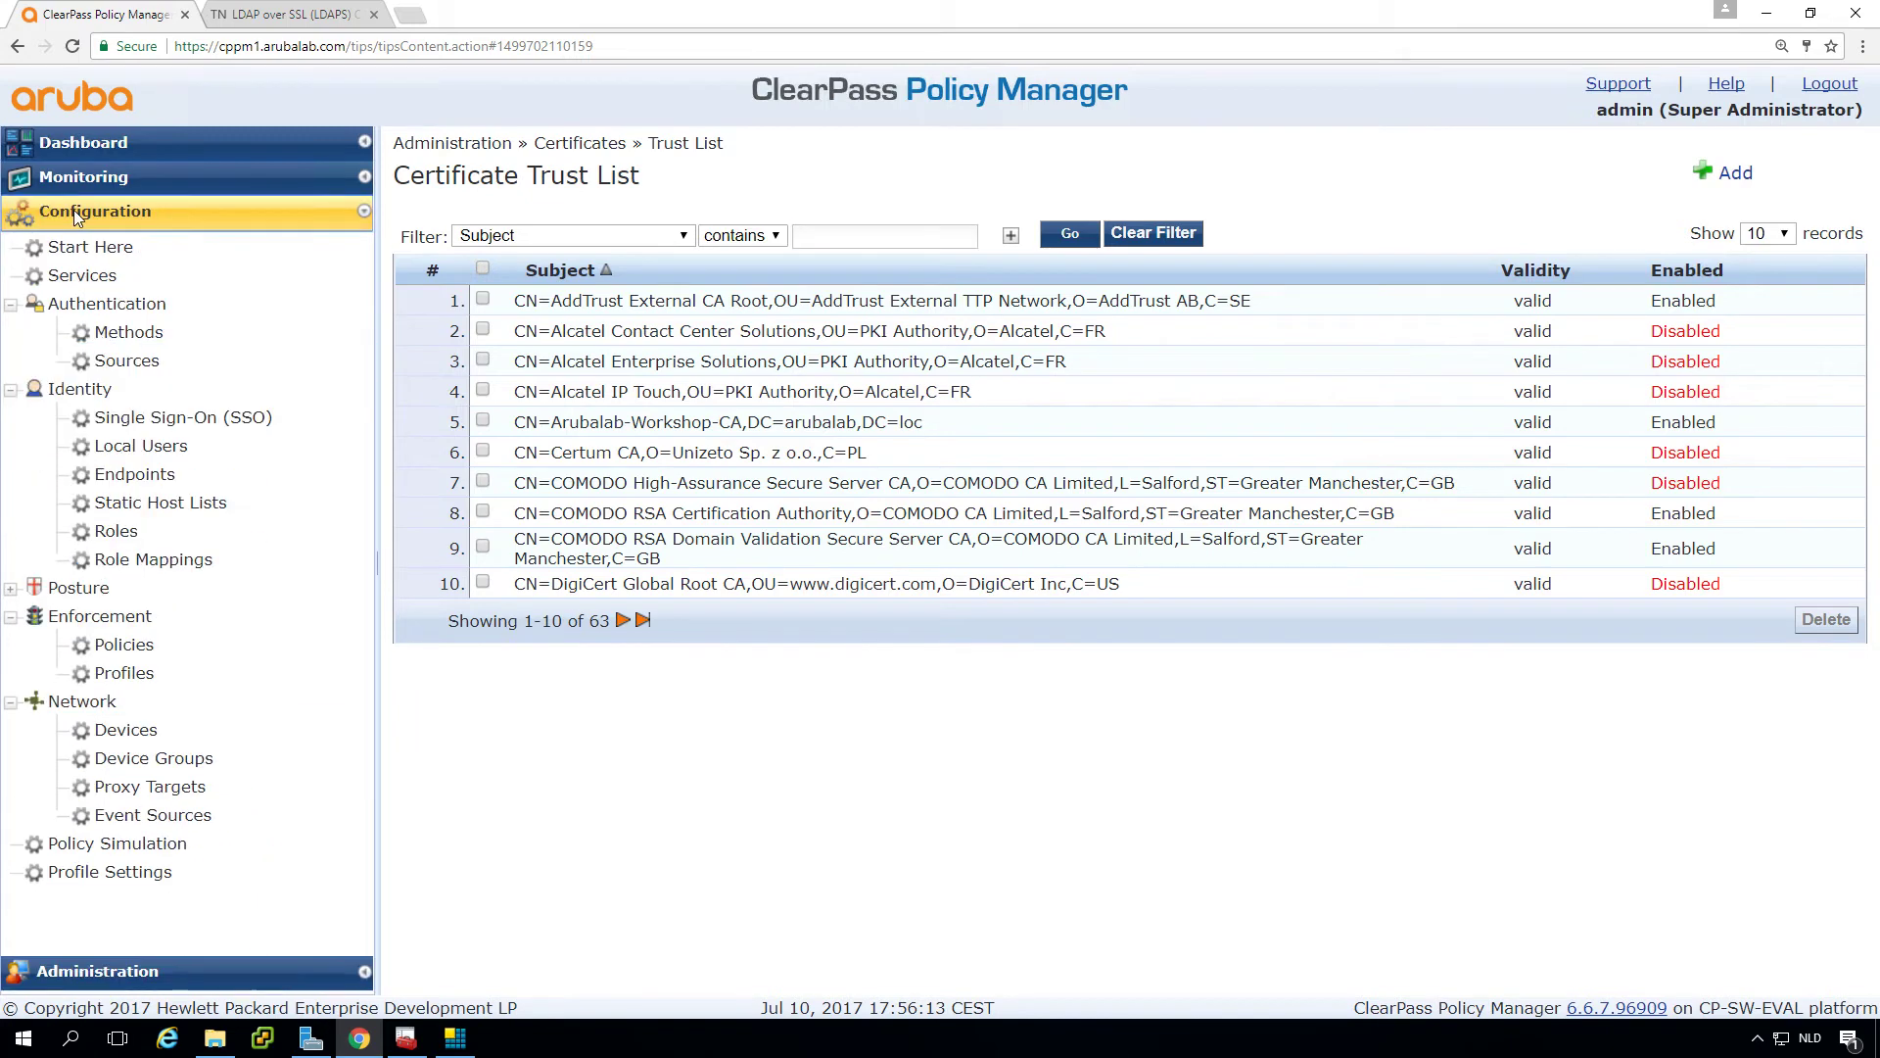
pyautogui.click(115, 362)
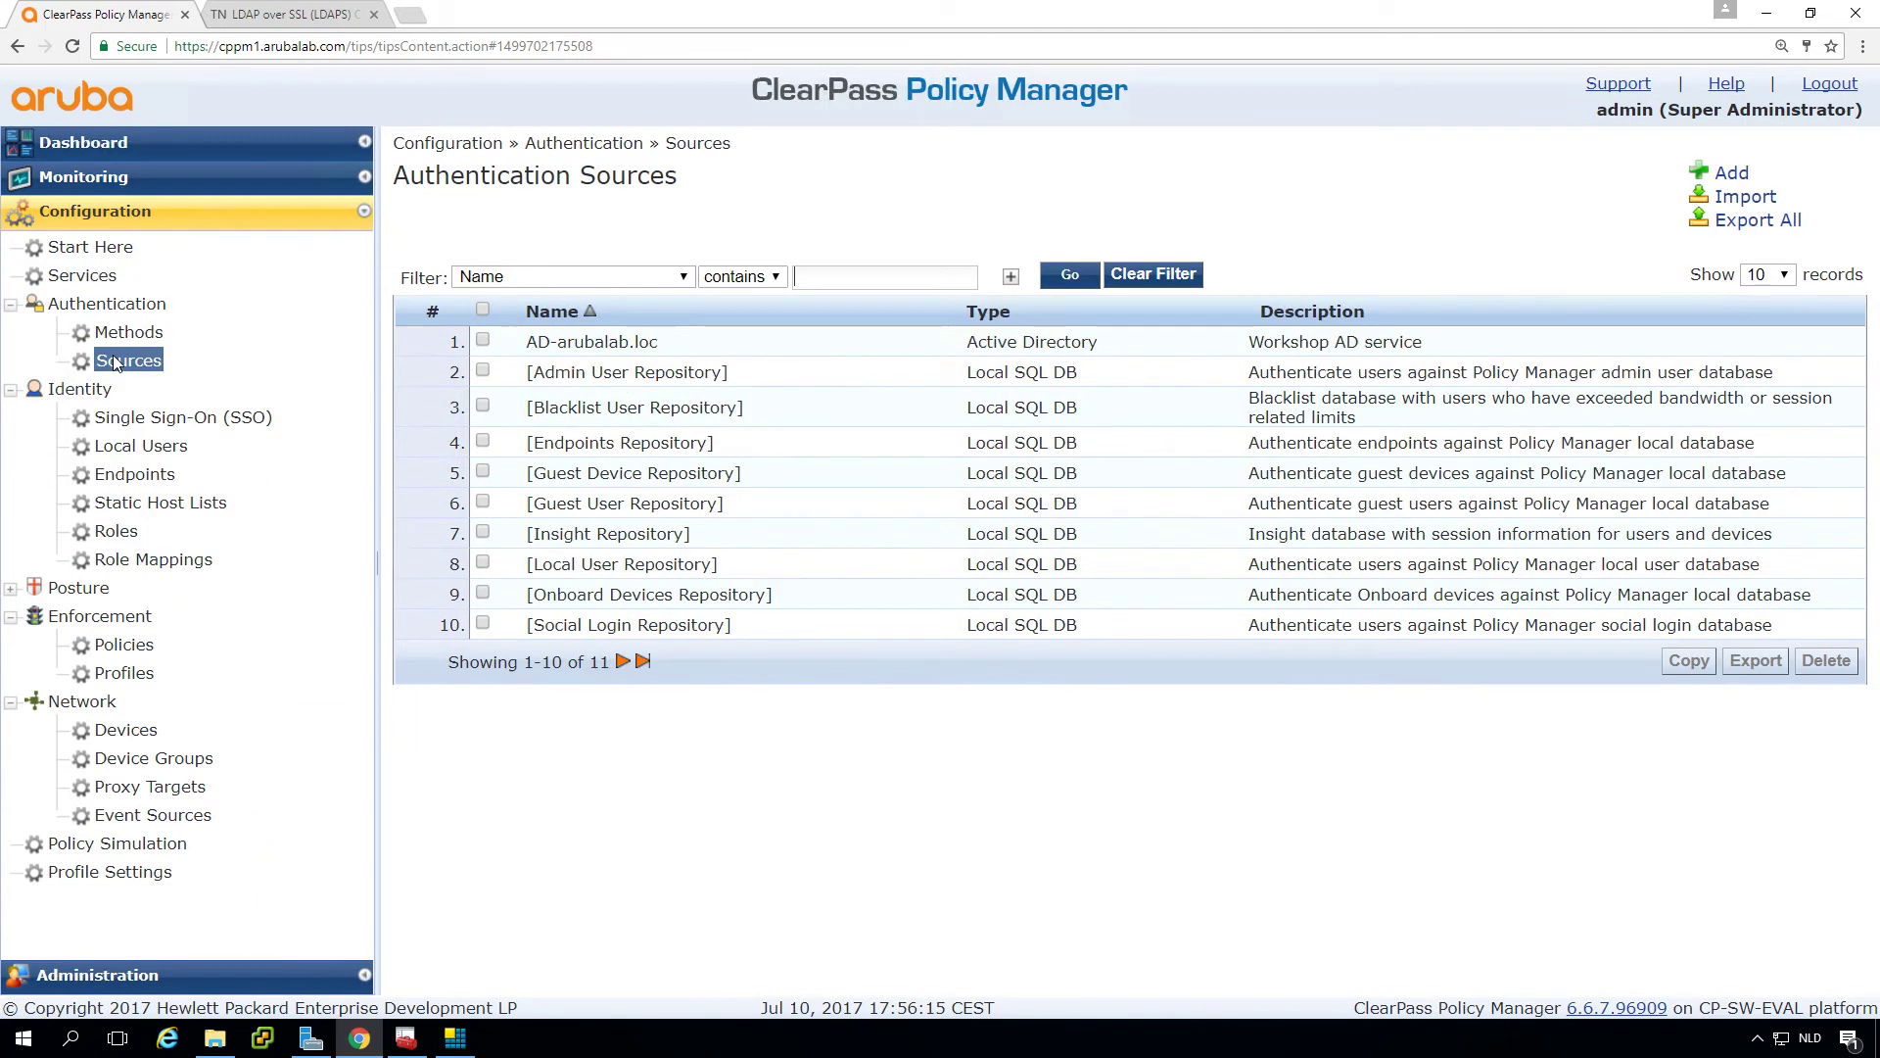
pyautogui.click(567, 354)
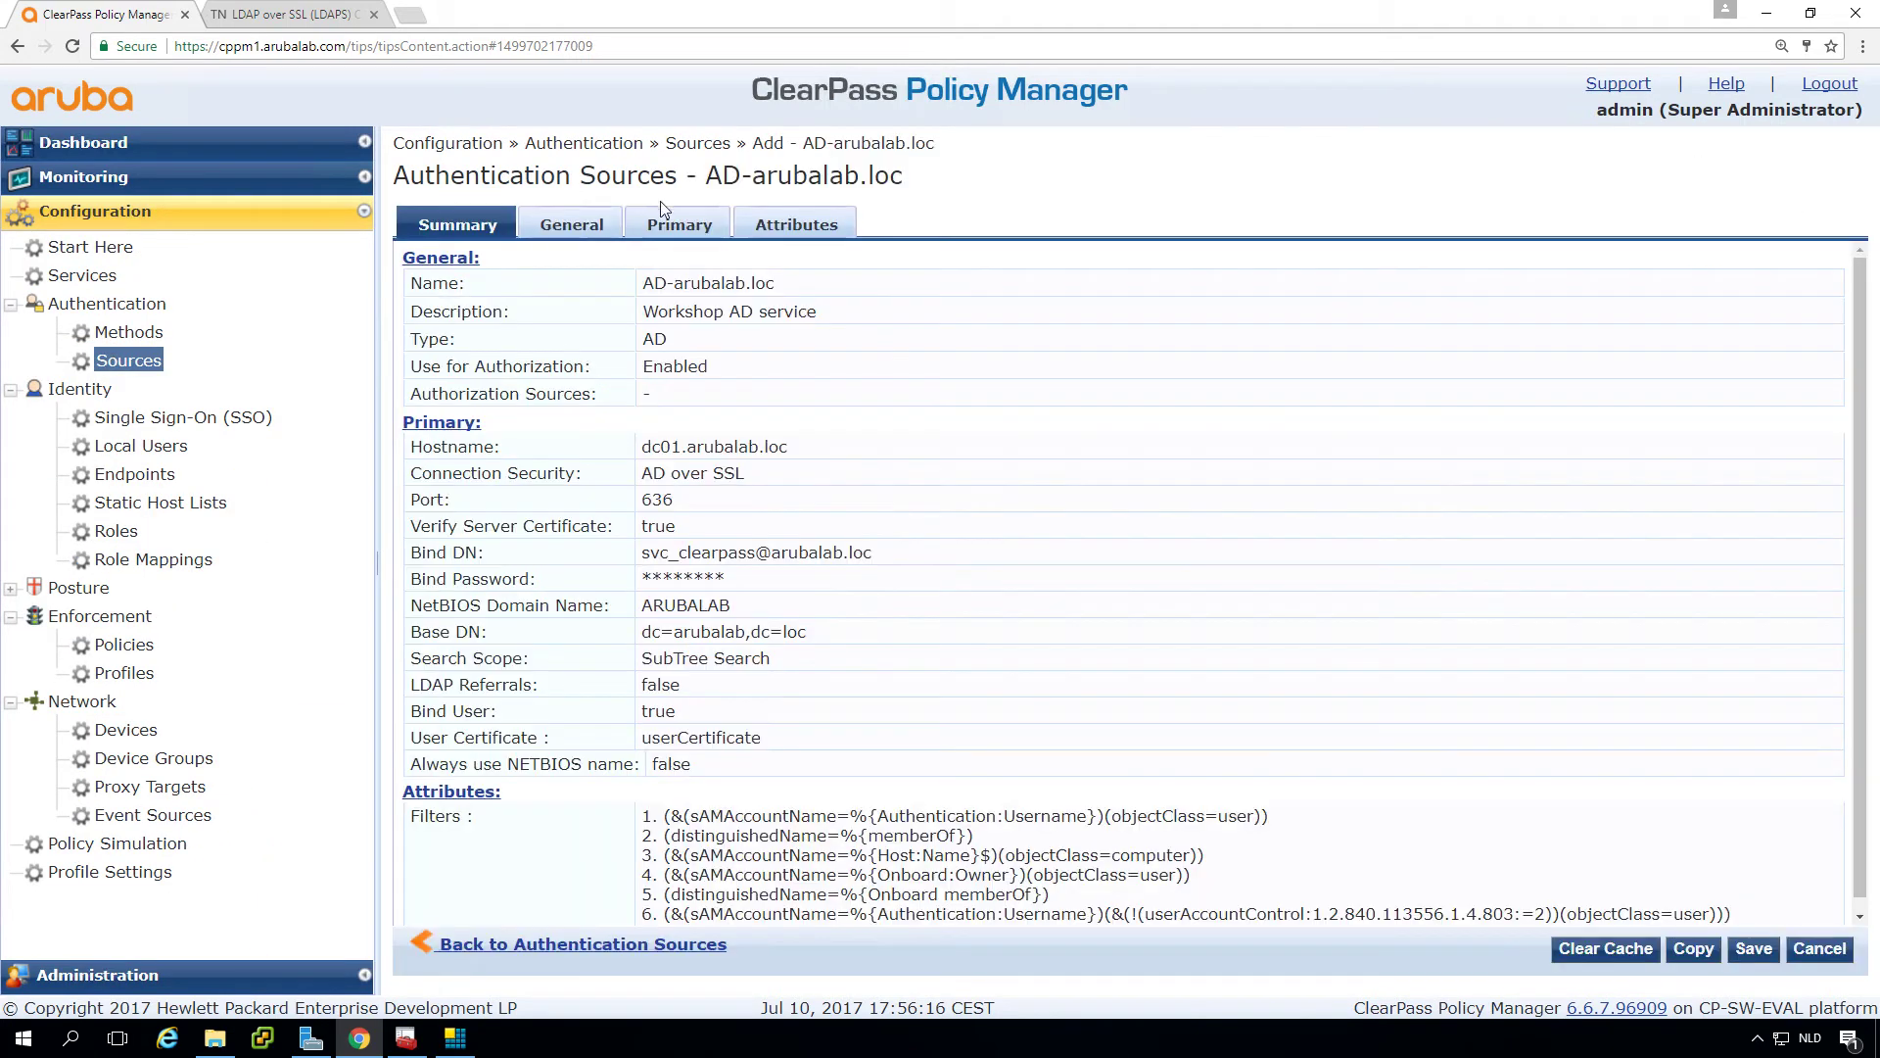
pyautogui.click(674, 227)
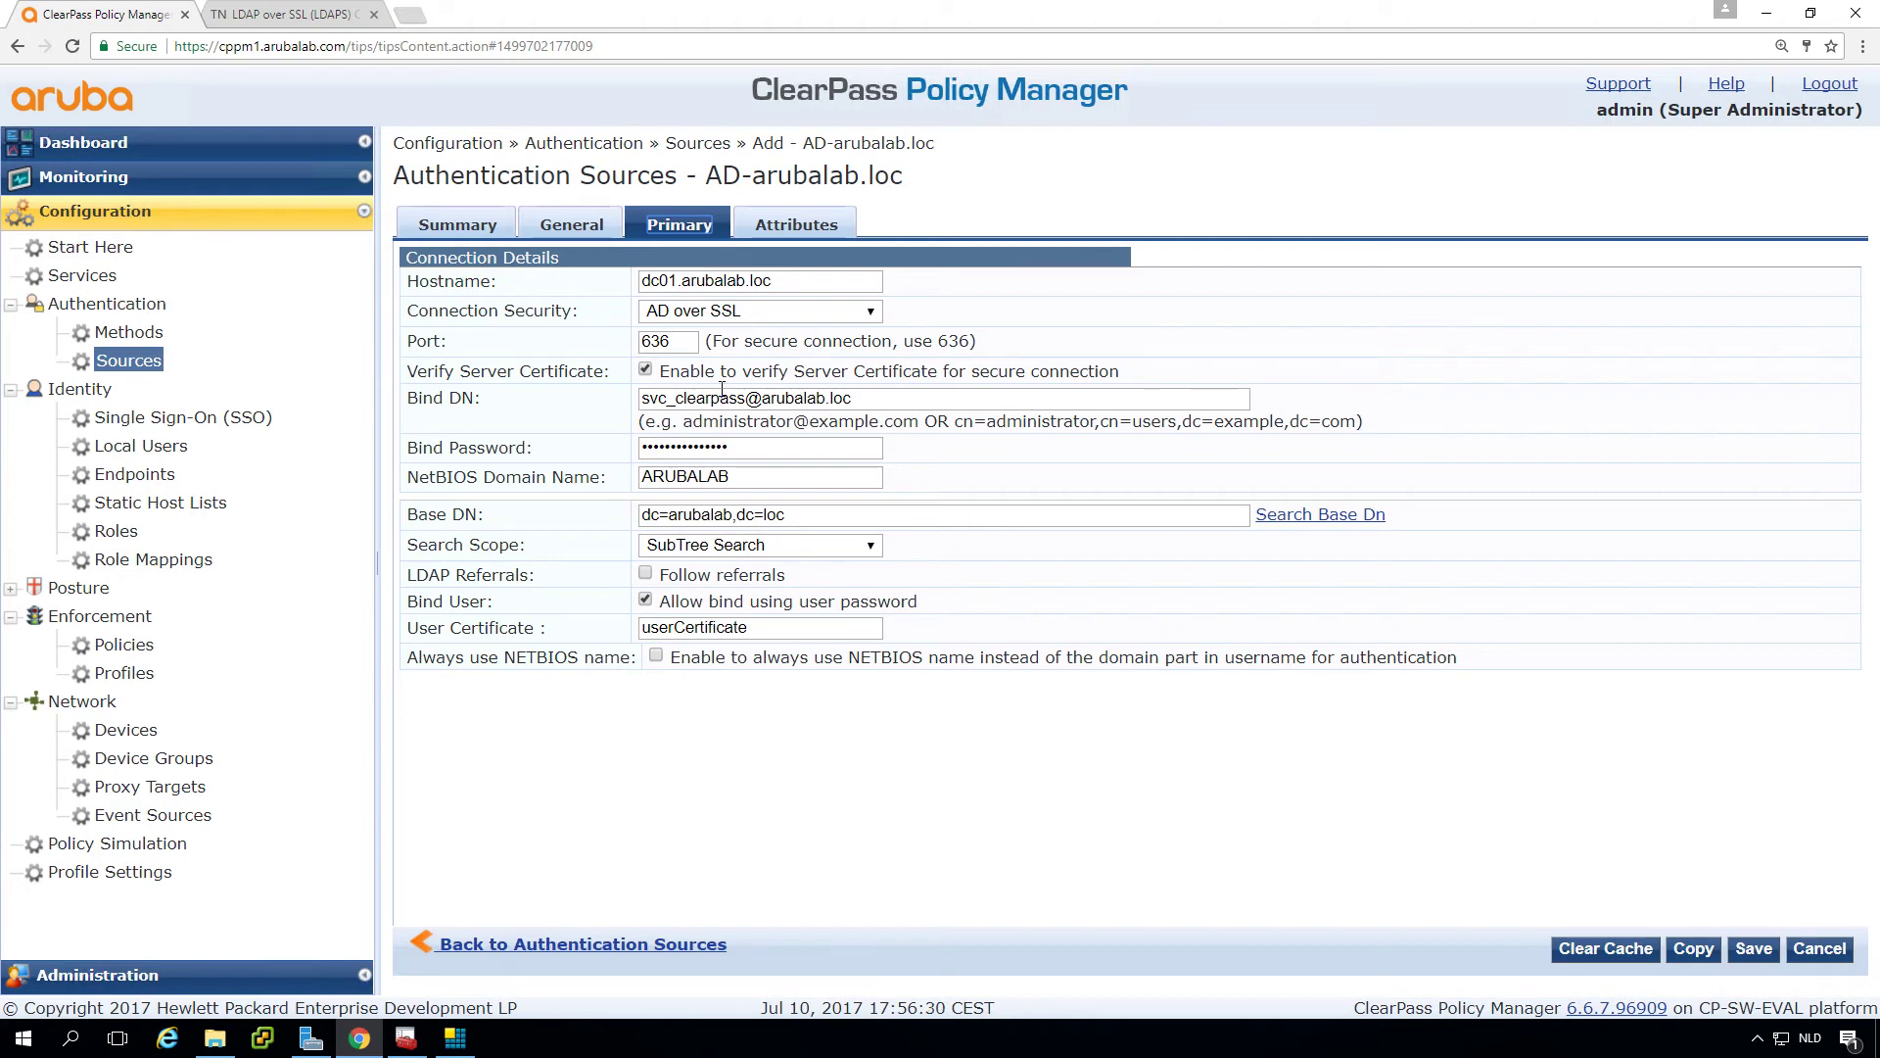
# Step: Browse dc01.arubalab.loc over port 636 into CN=Configuration and expand CN=Sites
pyautogui.click(457, 1050)
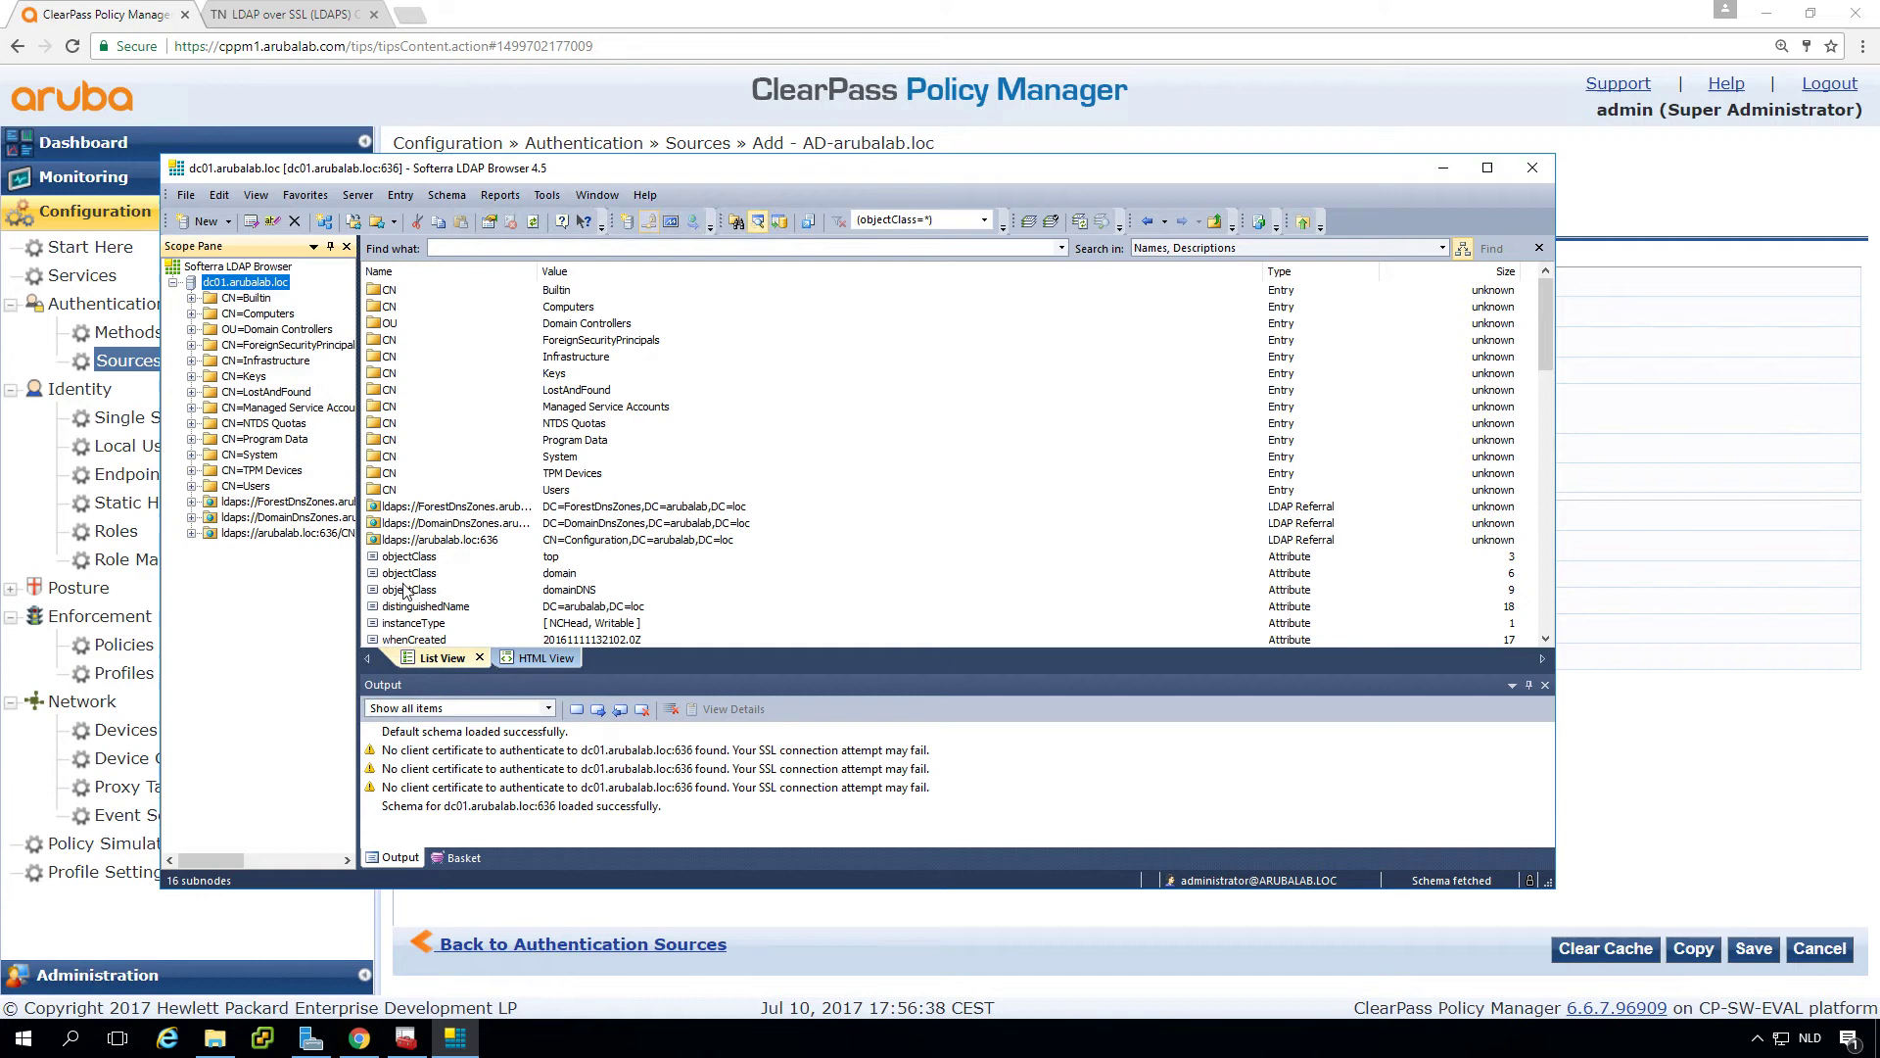
pyautogui.doubleClick(281, 532)
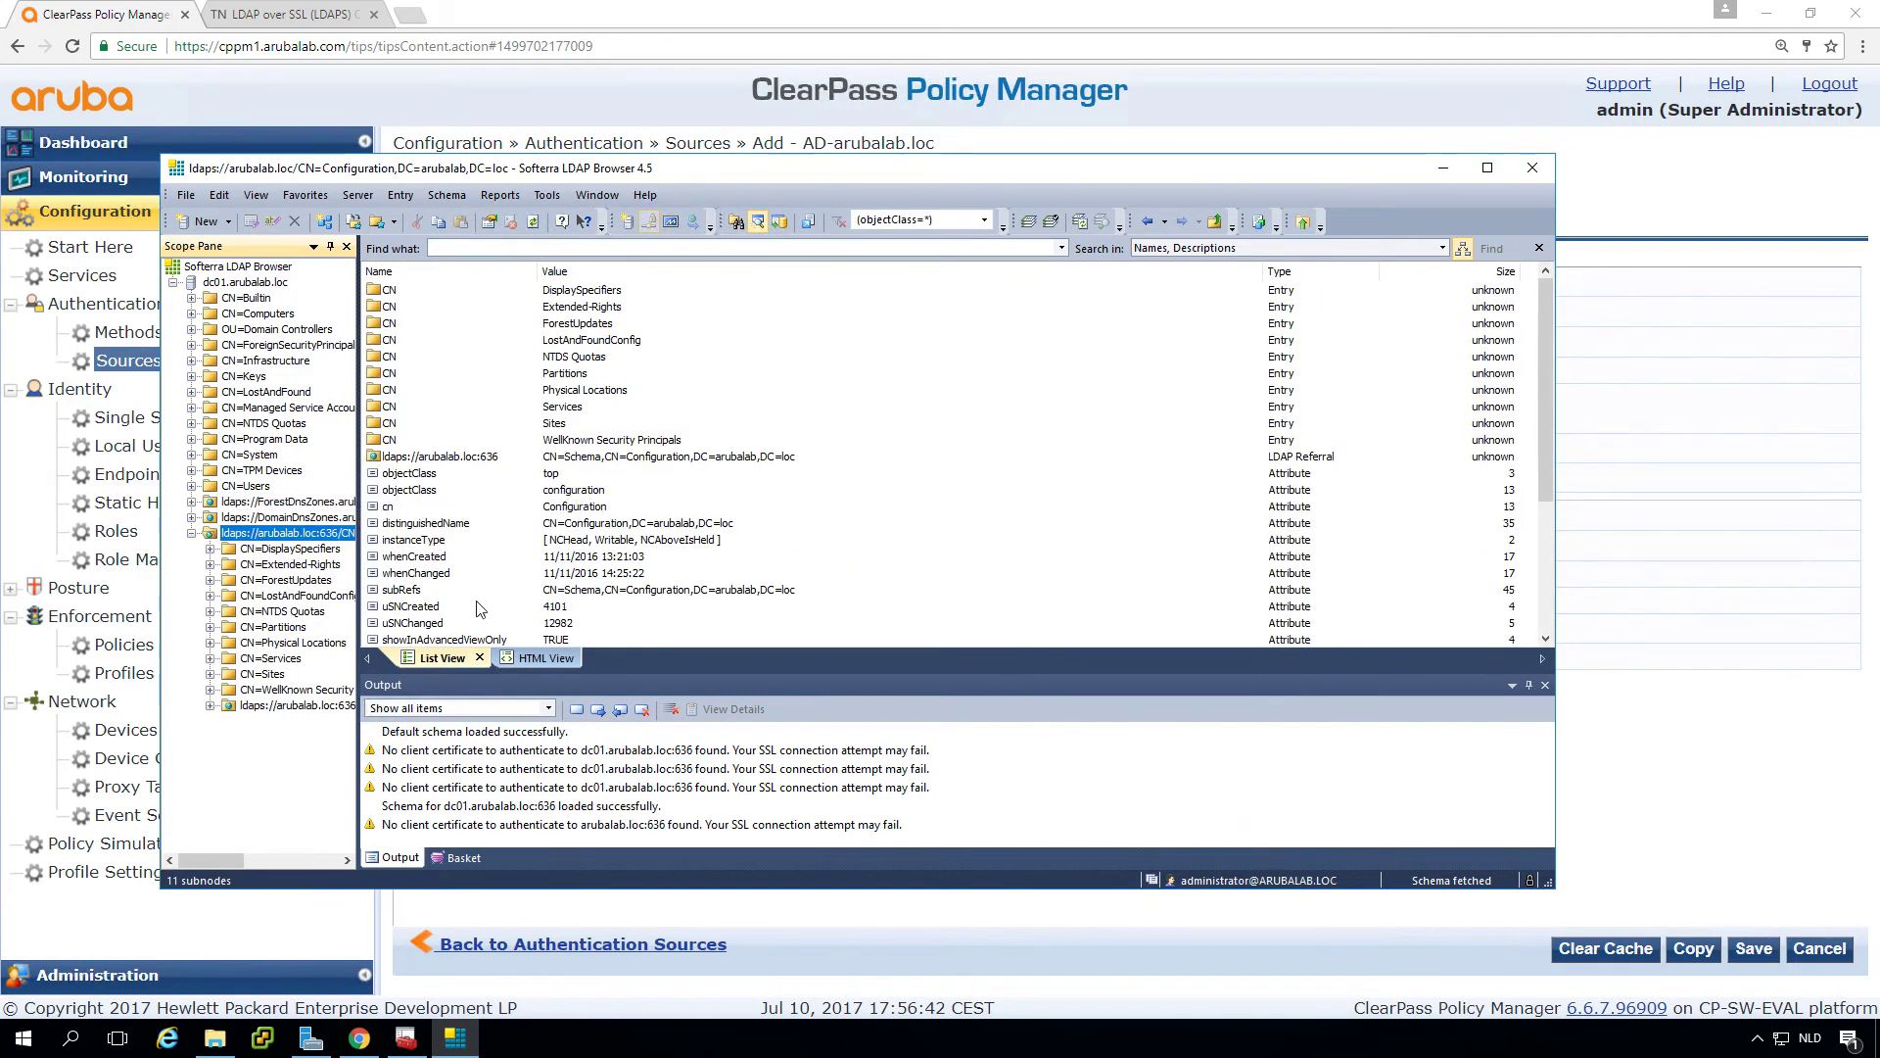
pyautogui.click(268, 674)
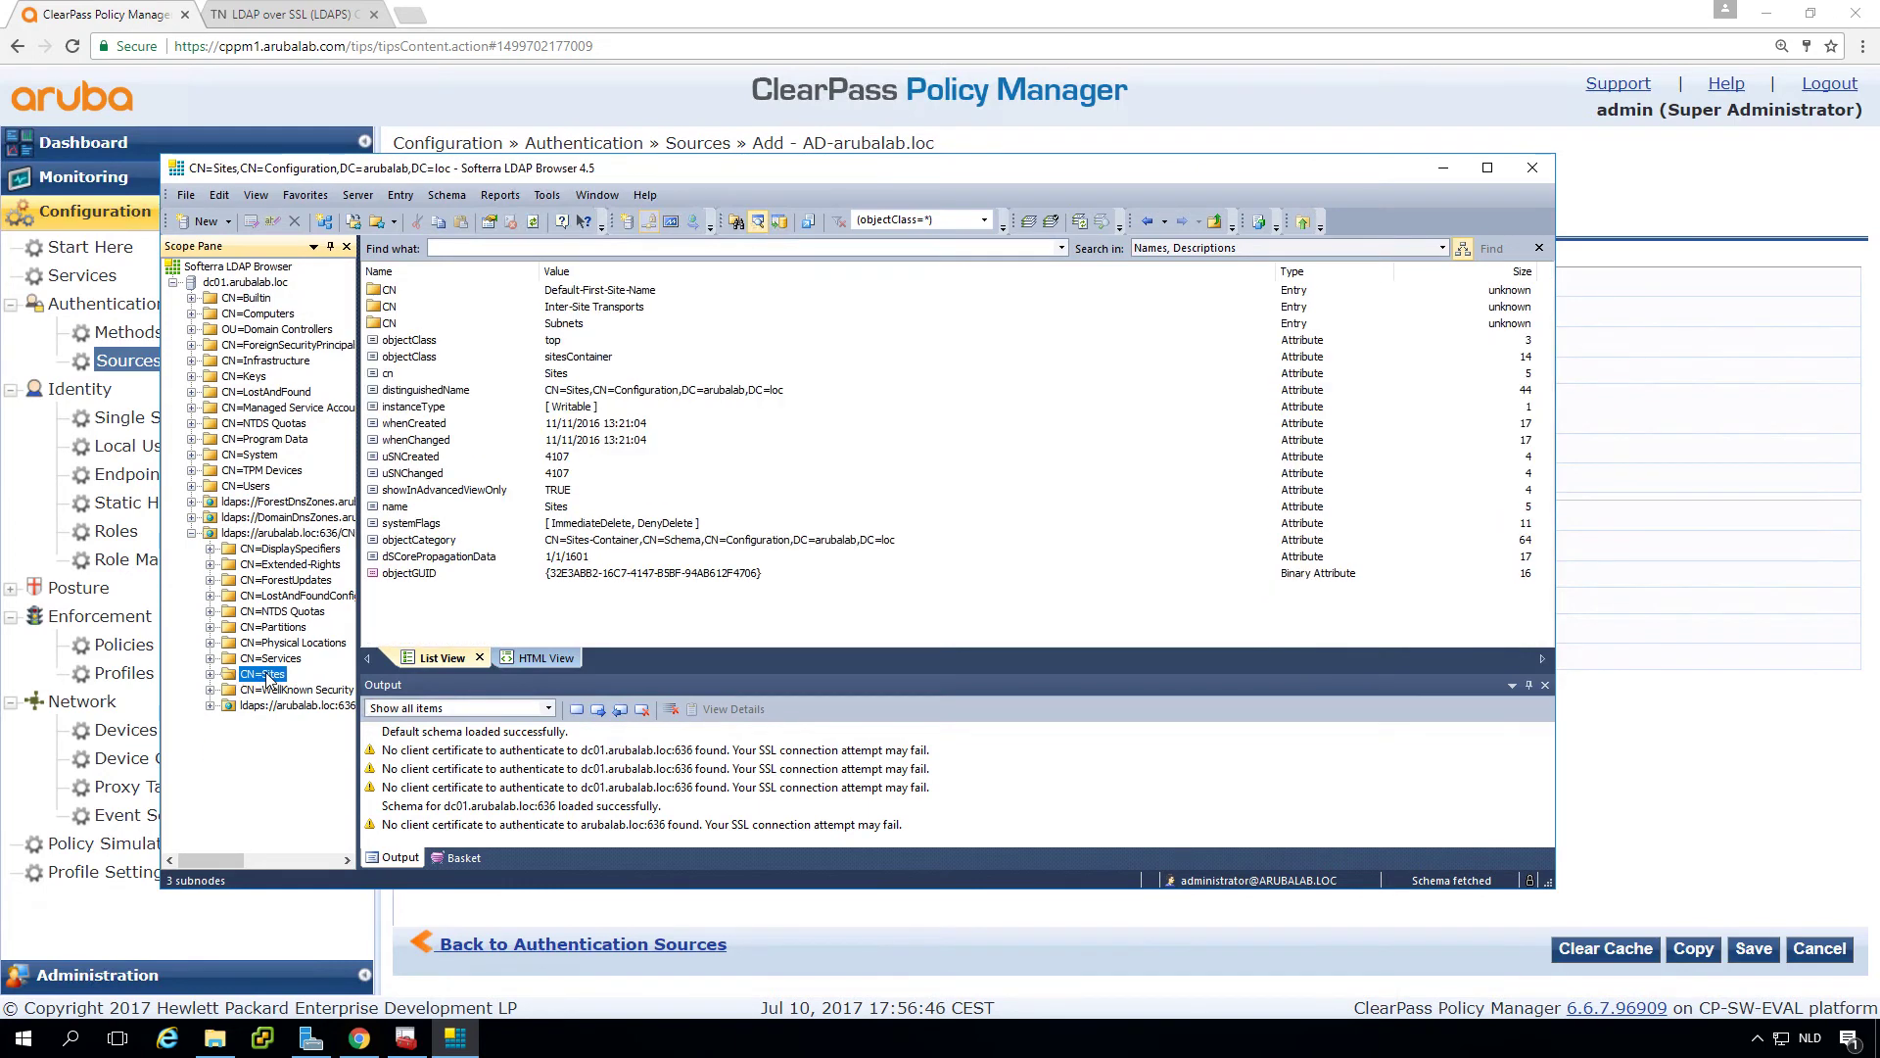
pyautogui.click(211, 675)
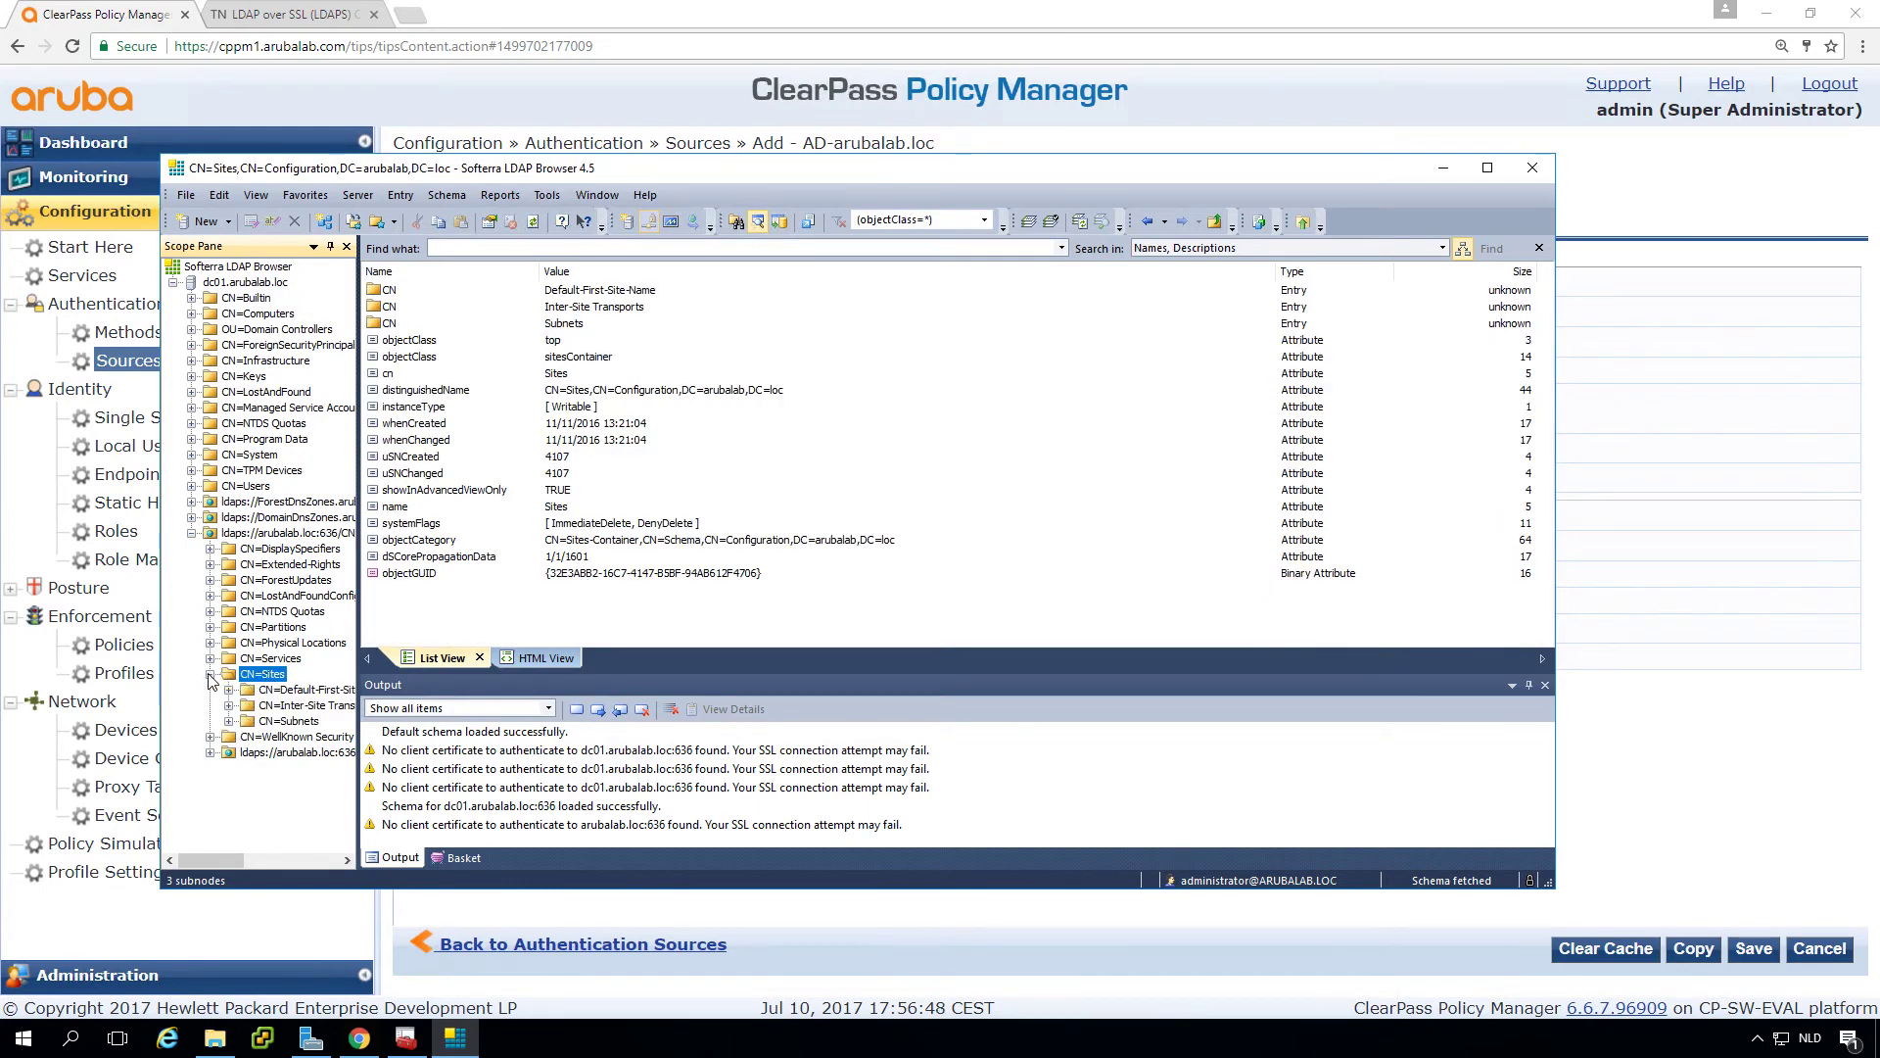